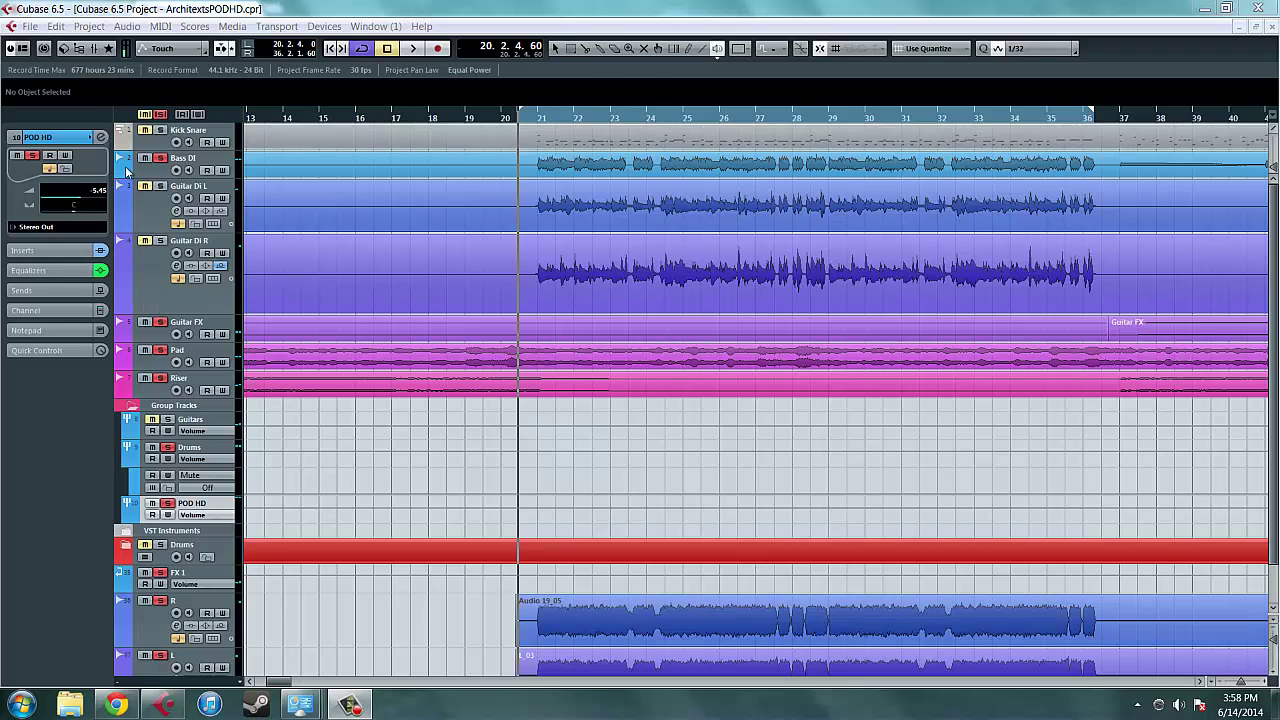
# - Show the transport panel, then open the POD HD group's channel settings and the JJP-Guitars plug-in in its second insert slot
pyautogui.press('F2')
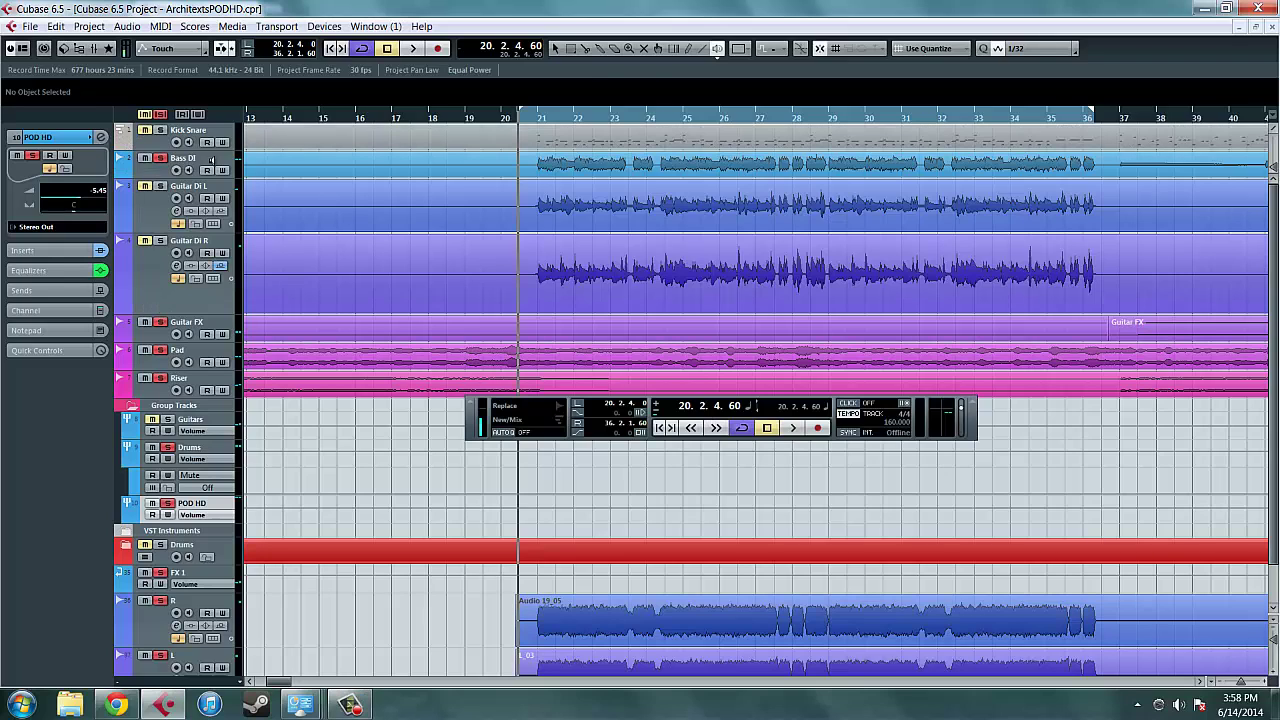
pyautogui.click(99, 139)
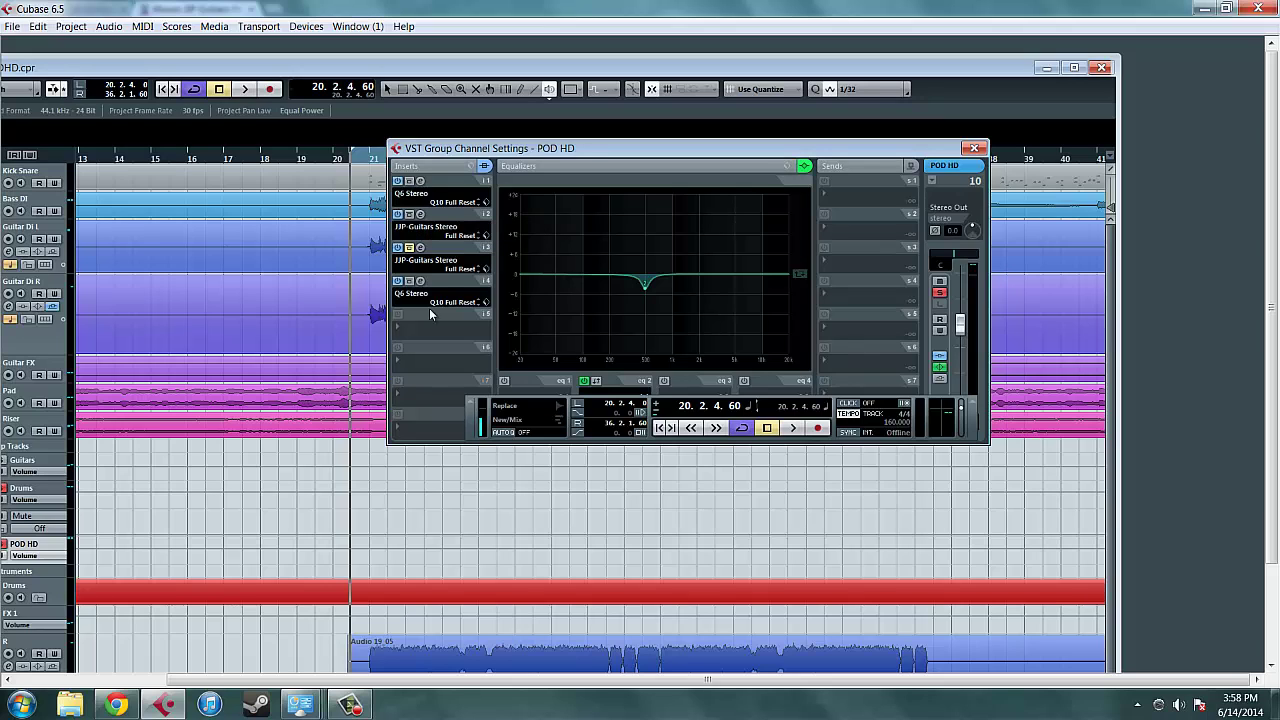
pyautogui.click(419, 214)
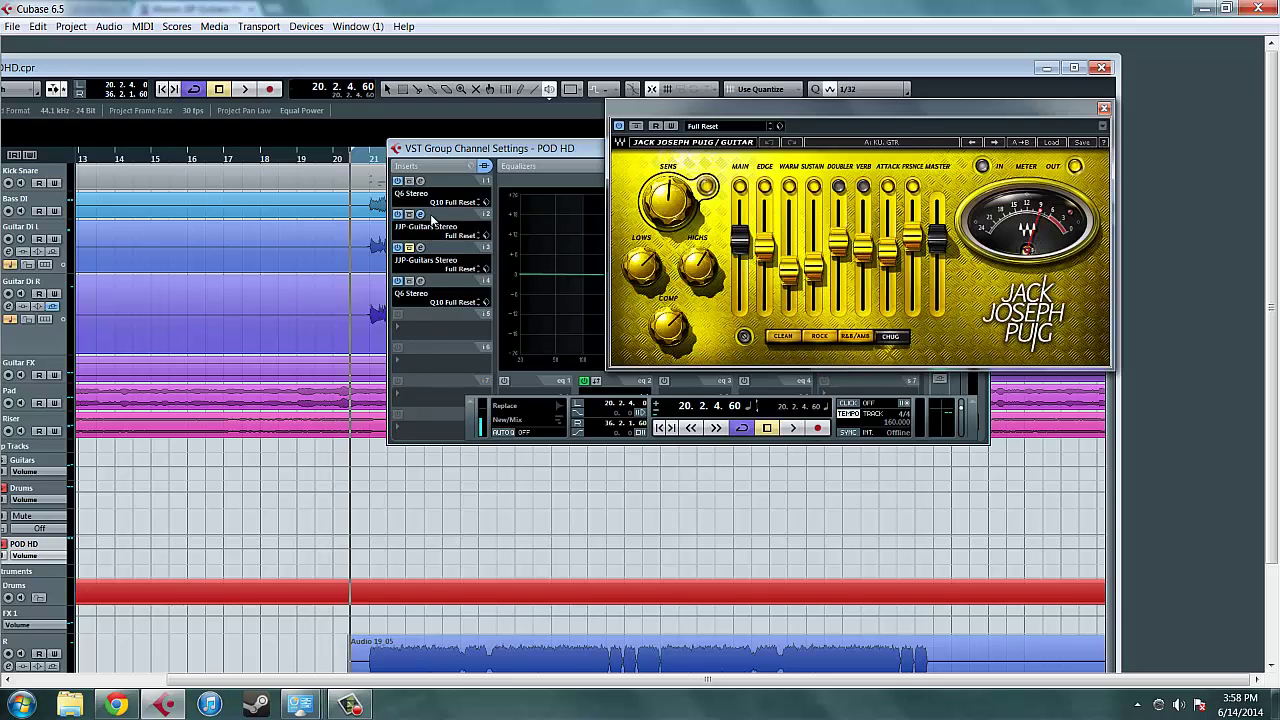
pyautogui.moveTo(852, 108); pyautogui.dragTo(670, 410)
pyautogui.moveTo(748, 157); pyautogui.dragTo(532, 149)
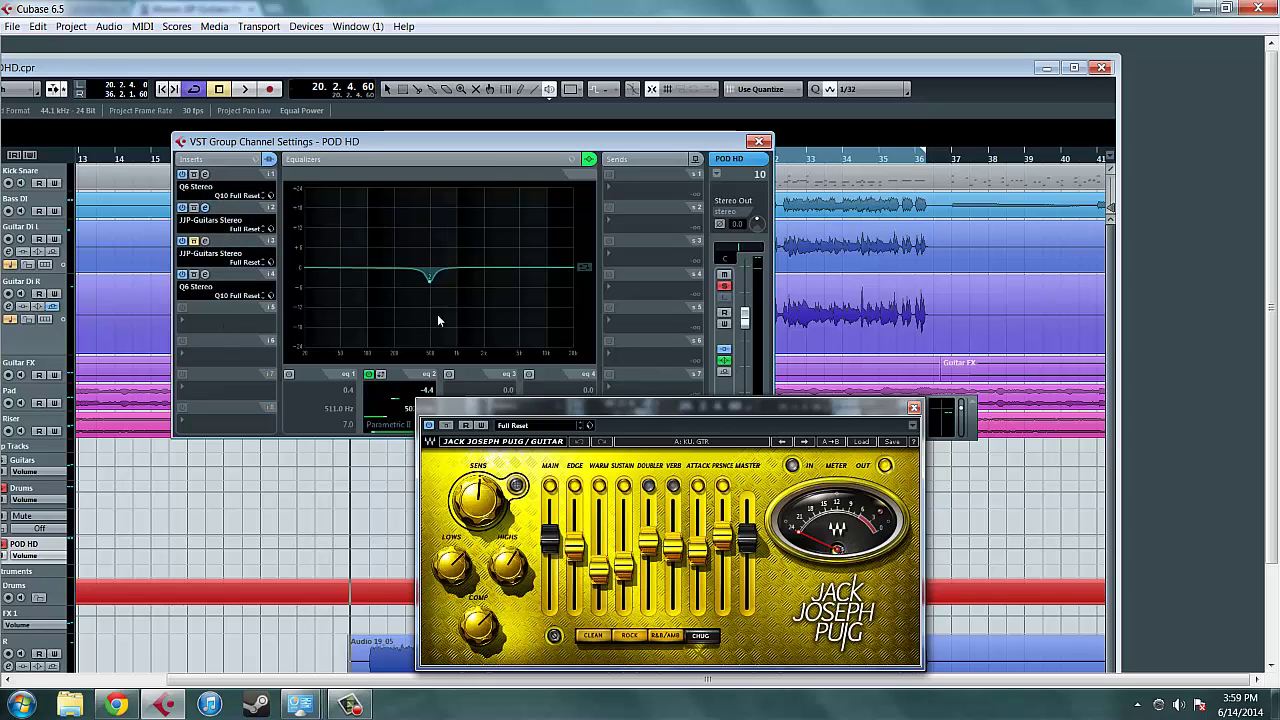
pyautogui.click(913, 409)
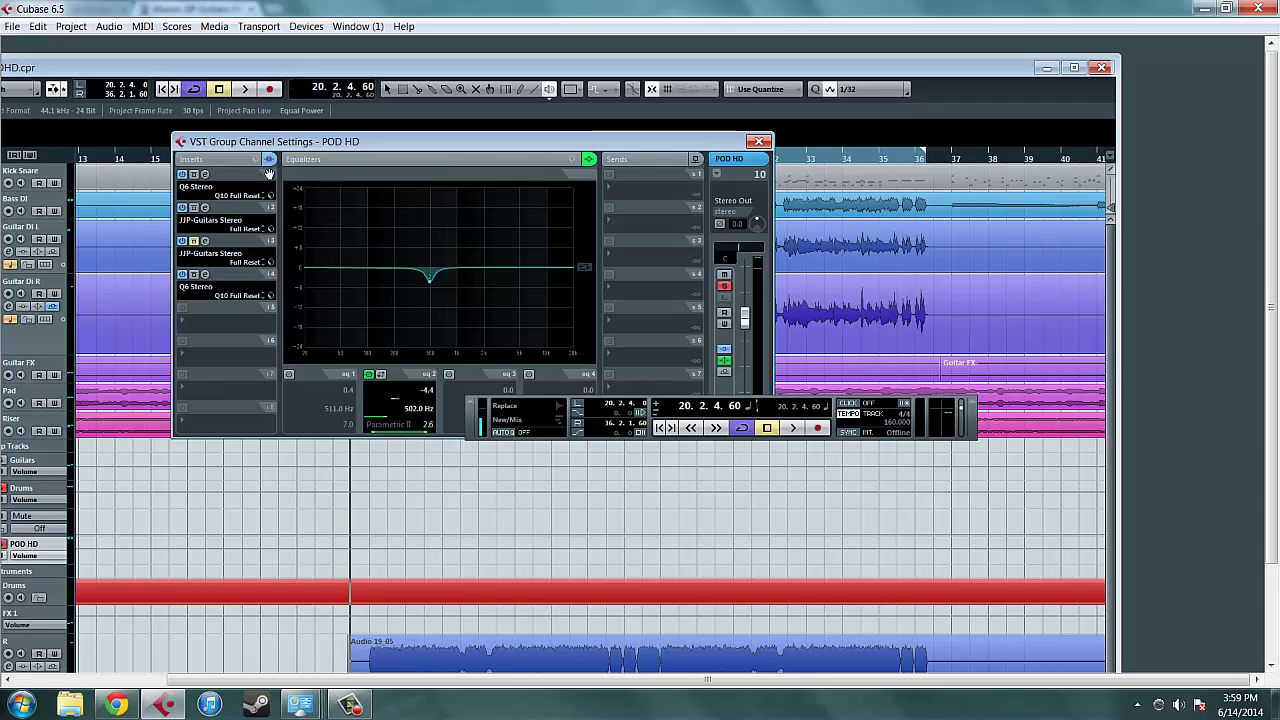
pyautogui.click(207, 209)
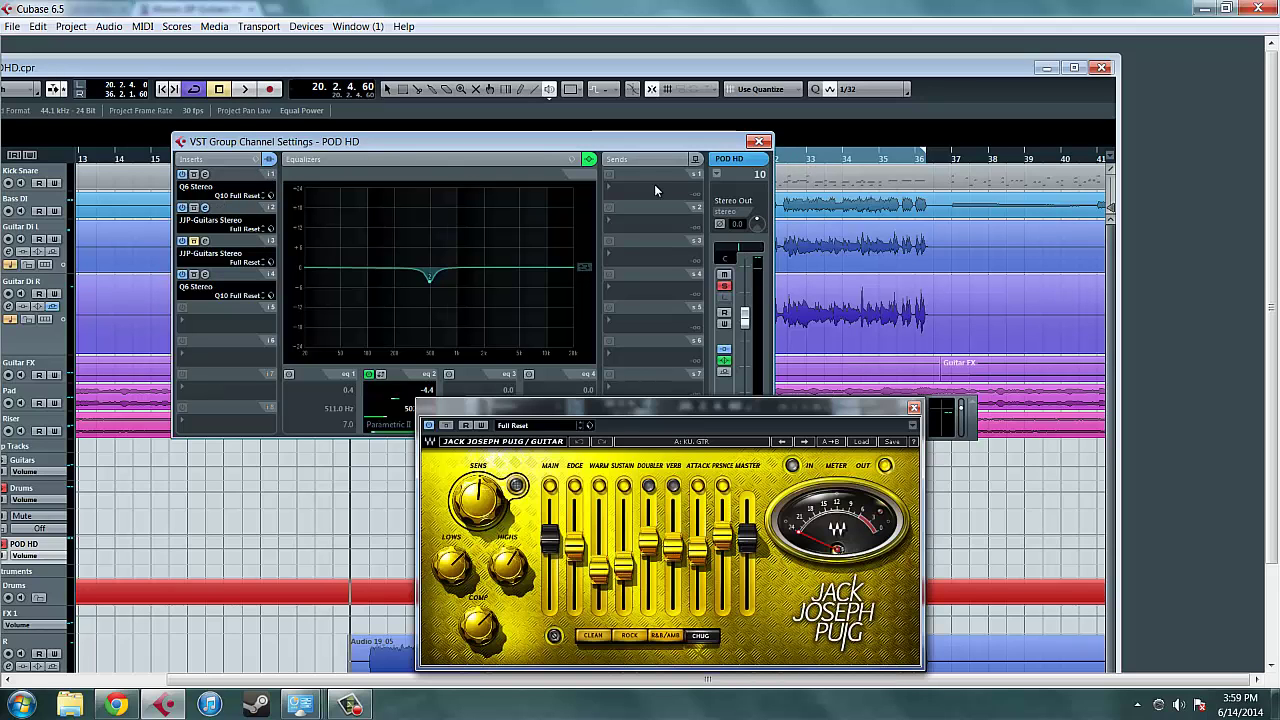
# - Close the channel settings and play the mix with the JJP-Guitars window in view, stopping after listening
pyautogui.click(758, 142)
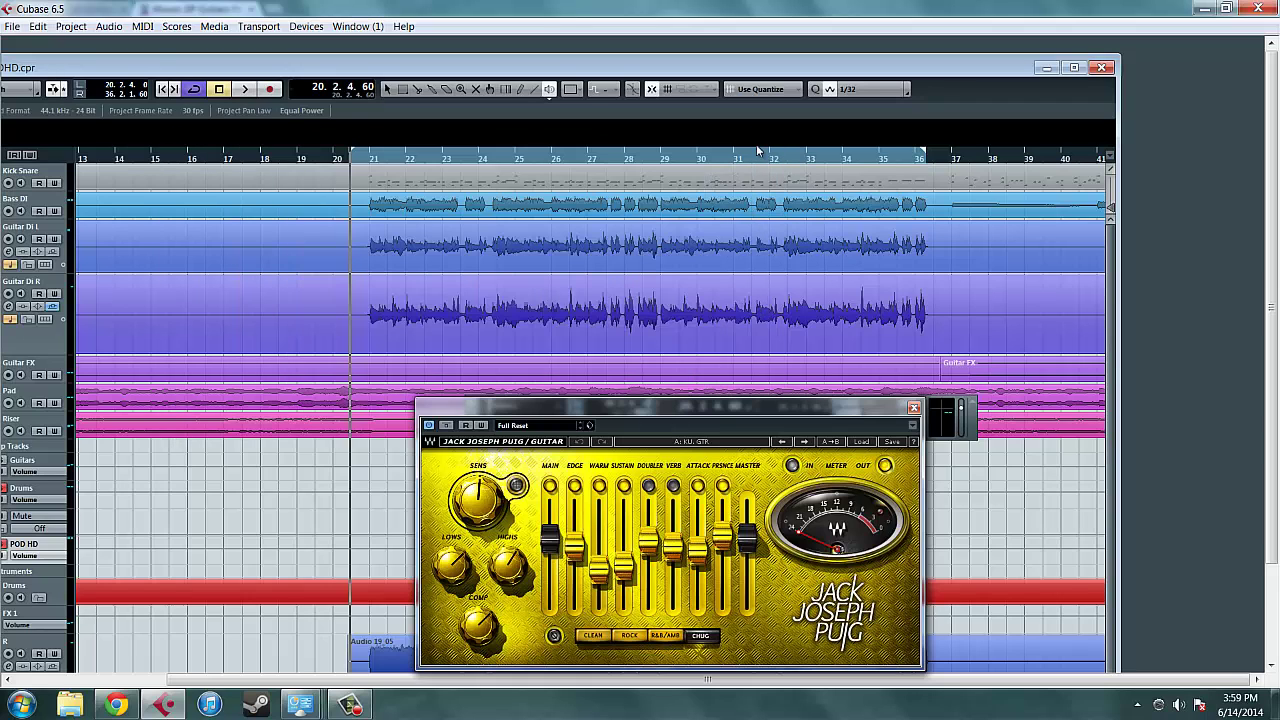
pyautogui.press('space')
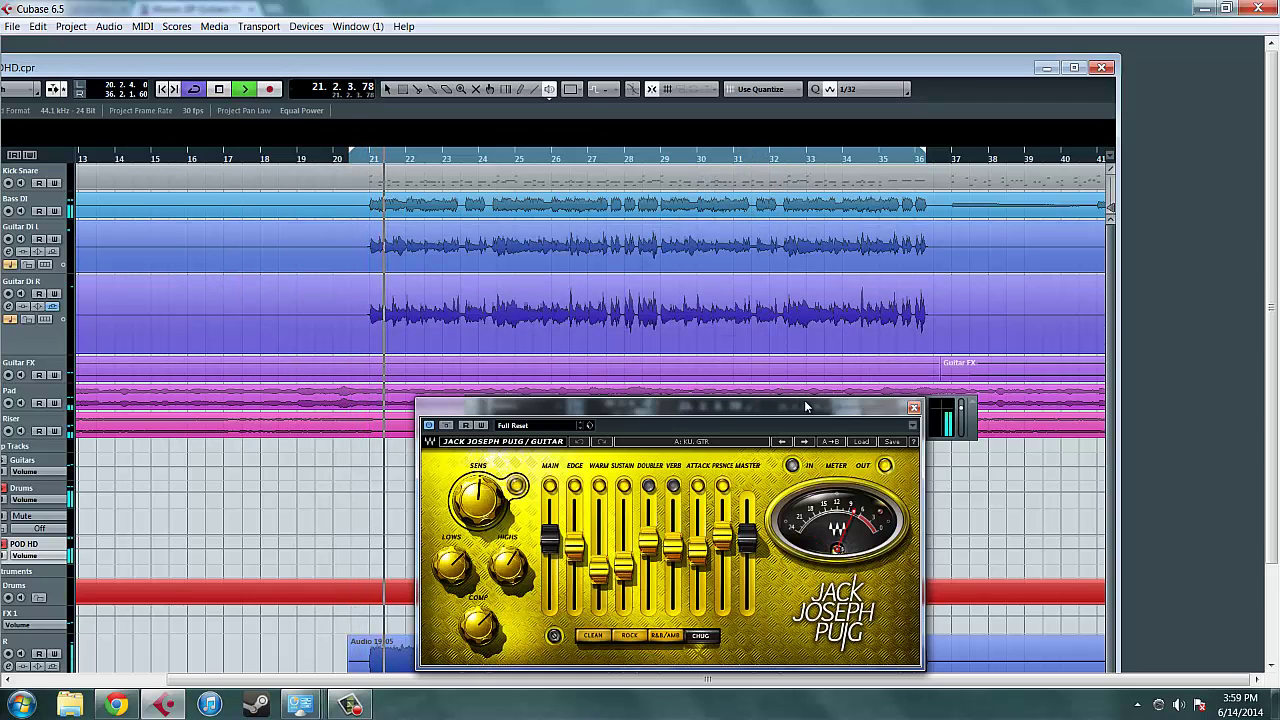
pyautogui.moveTo(806, 406); pyautogui.dragTo(900, 190)
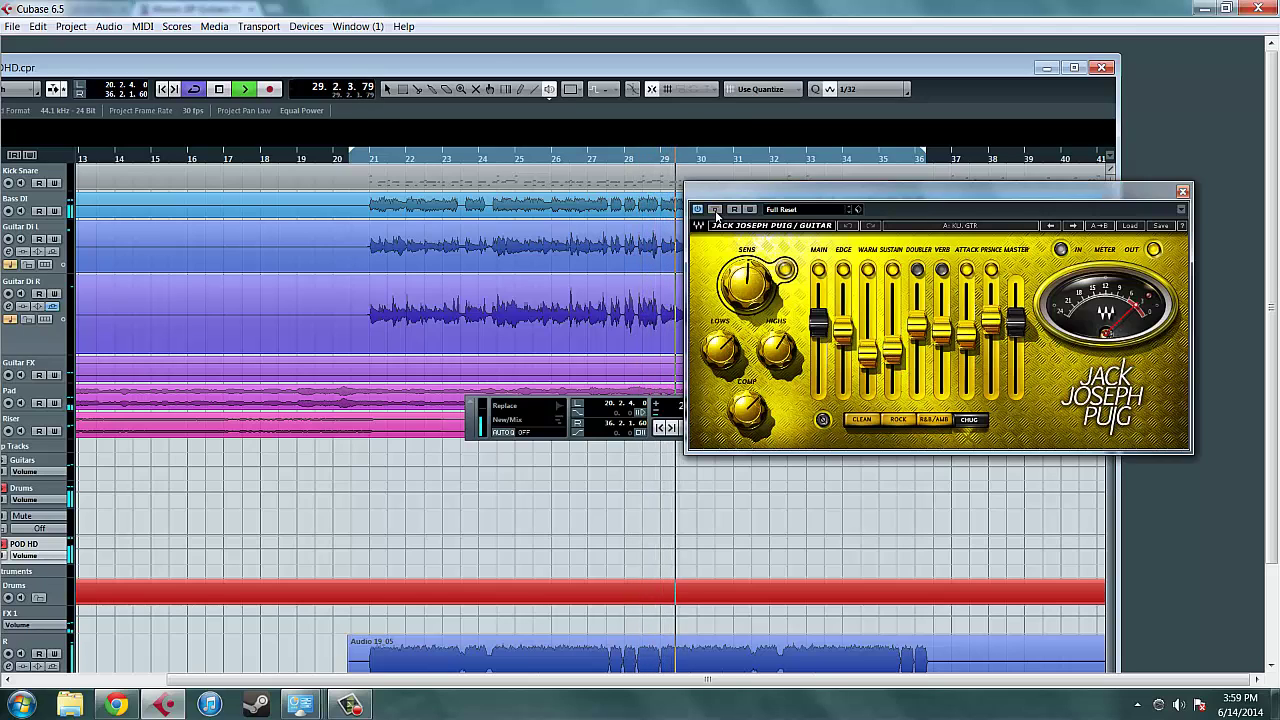
pyautogui.press('space')
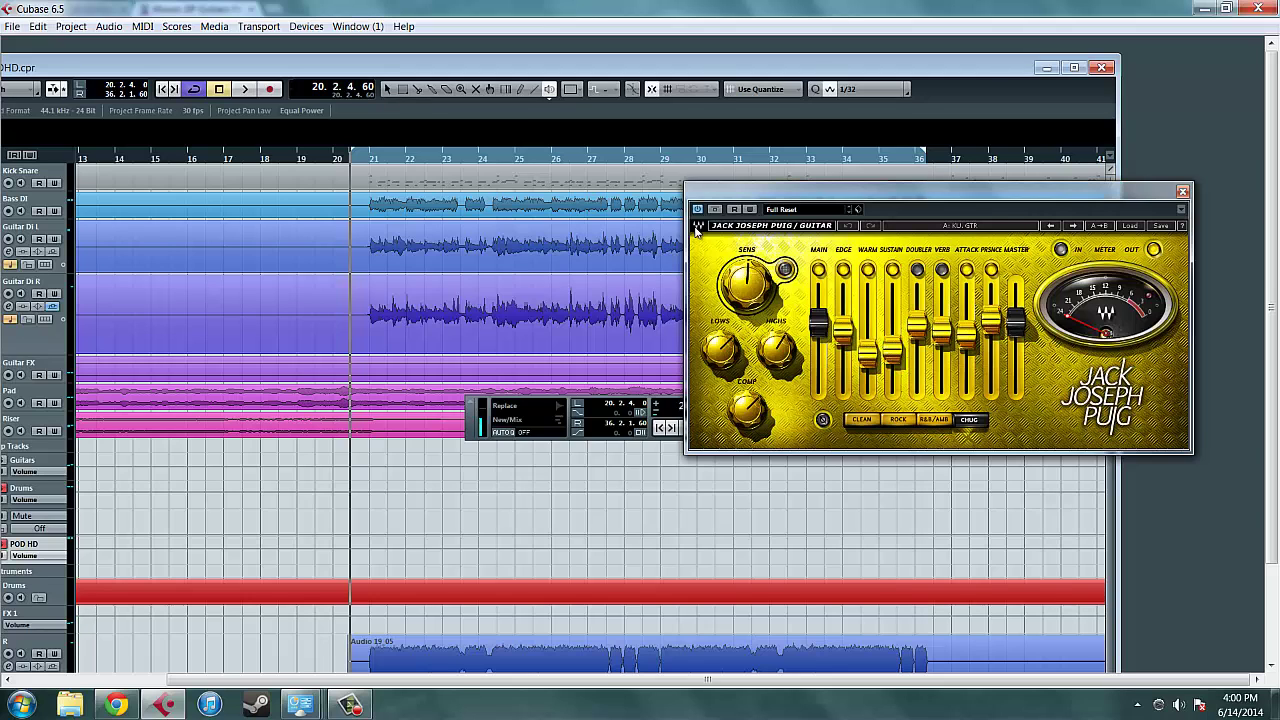
# - Solo the POD HD group track and open its channel settings beside the plug-in window
pyautogui.click(1074, 67)
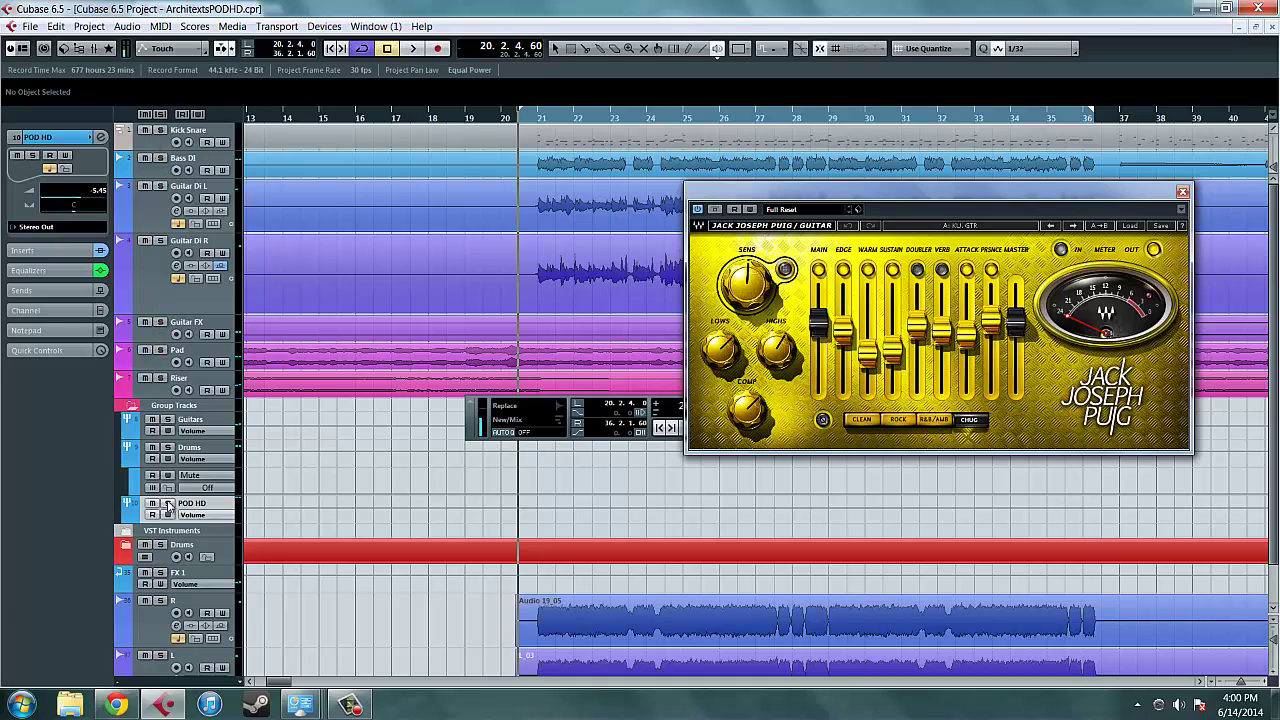
pyautogui.click(167, 502)
pyautogui.click(101, 138)
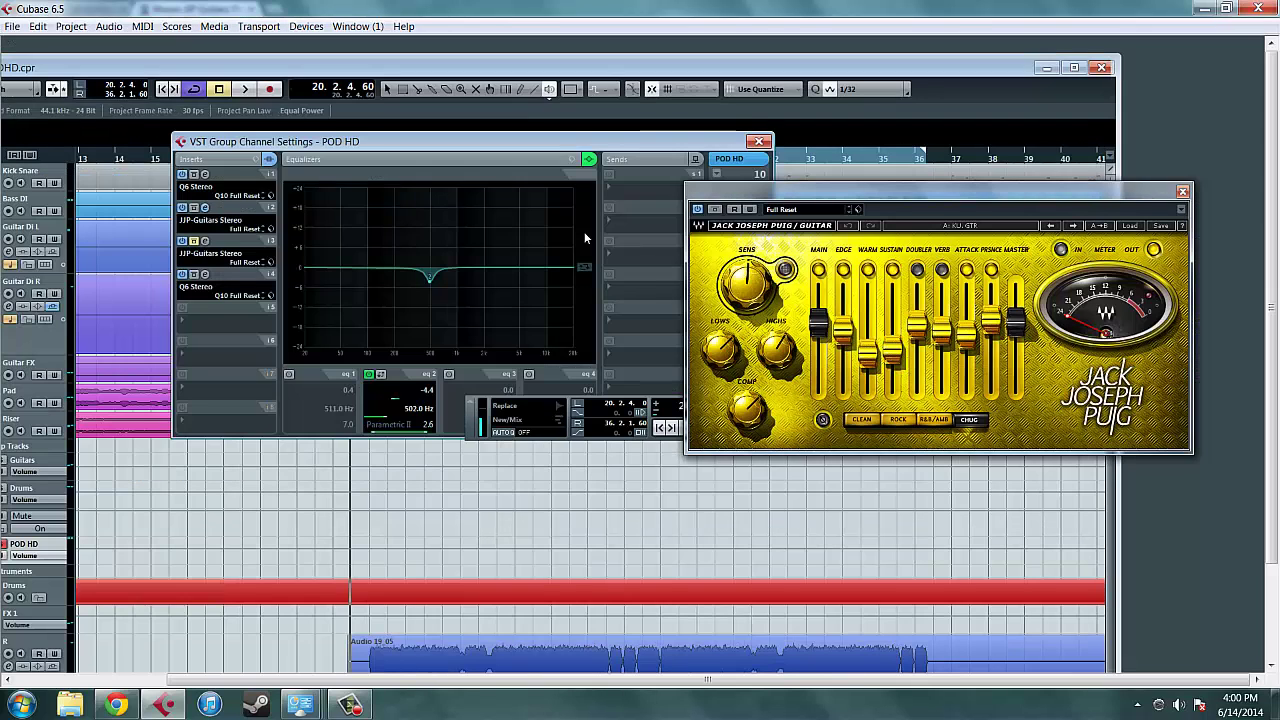
pyautogui.moveTo(556, 142); pyautogui.dragTo(665, 157)
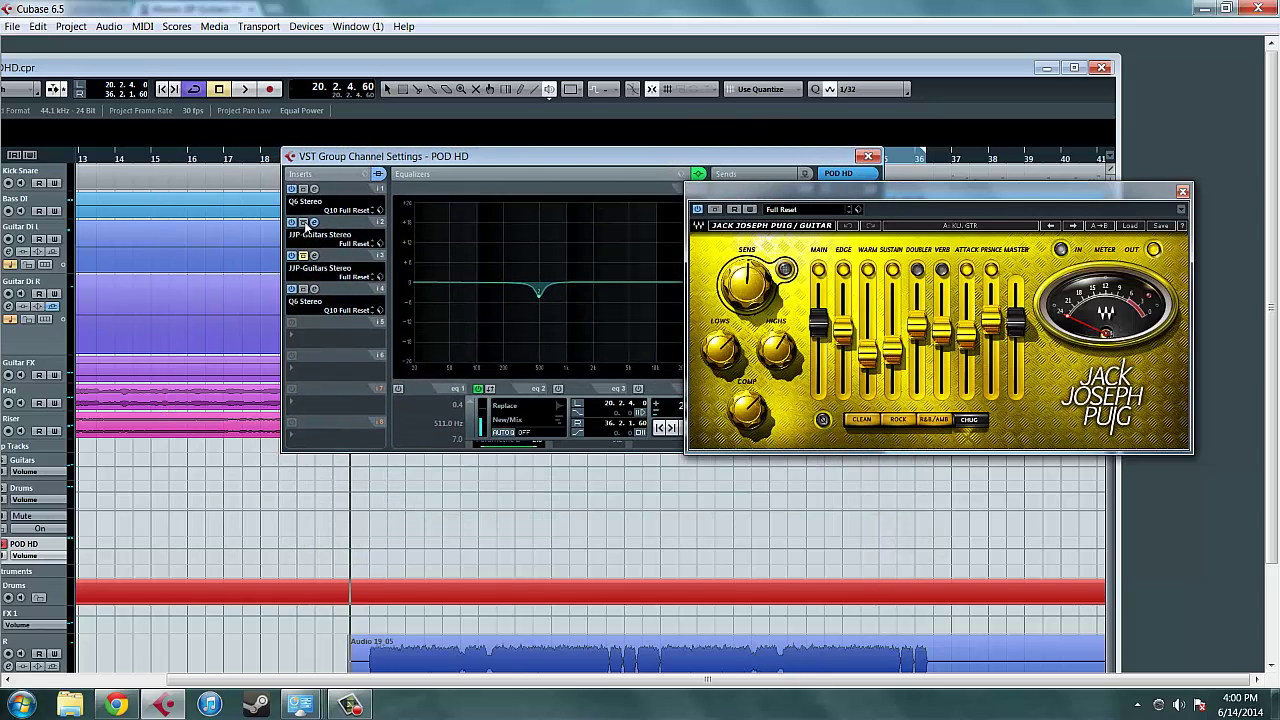
# - Bypass the POD HD group's first, second and fourth inserts and close the open JJP-Guitars window
pyautogui.click(304, 223)
pyautogui.click(304, 190)
pyautogui.click(305, 290)
pyautogui.click(1182, 190)
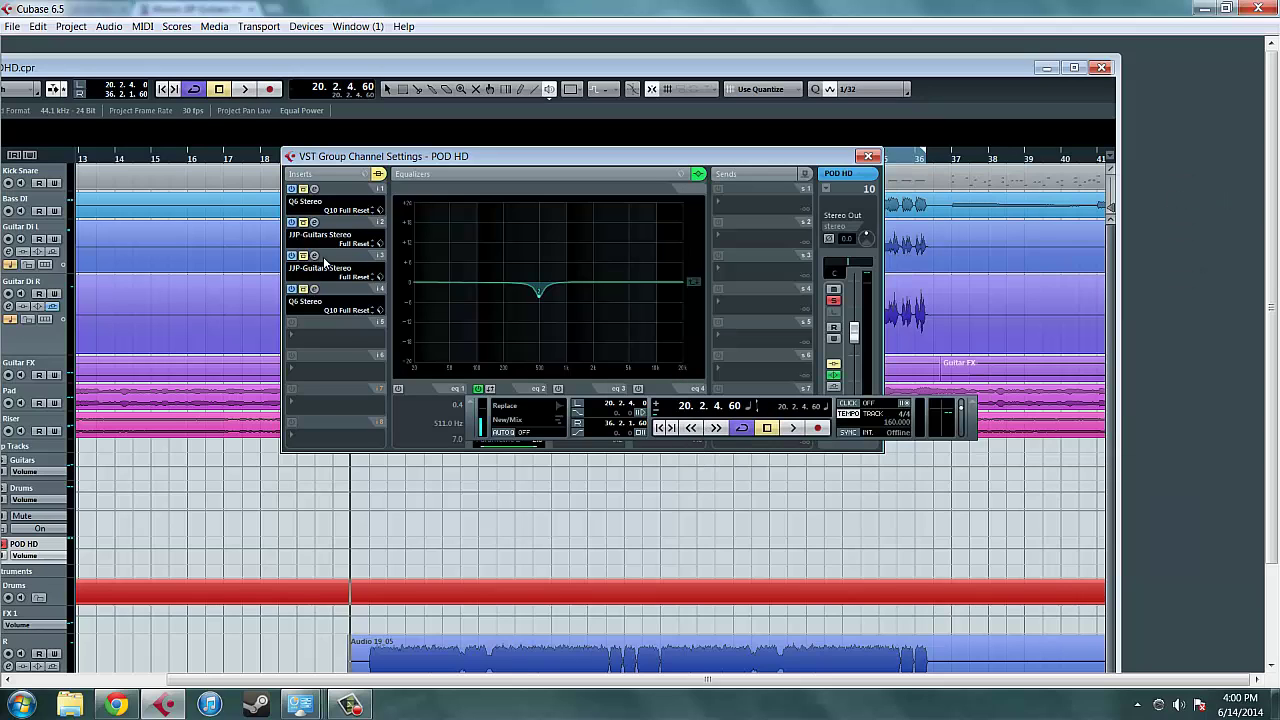
# - Open the JJP-Guitars plug-in in the third insert slot with its bypass off and arrange the windows so its controls are visible
pyautogui.click(314, 257)
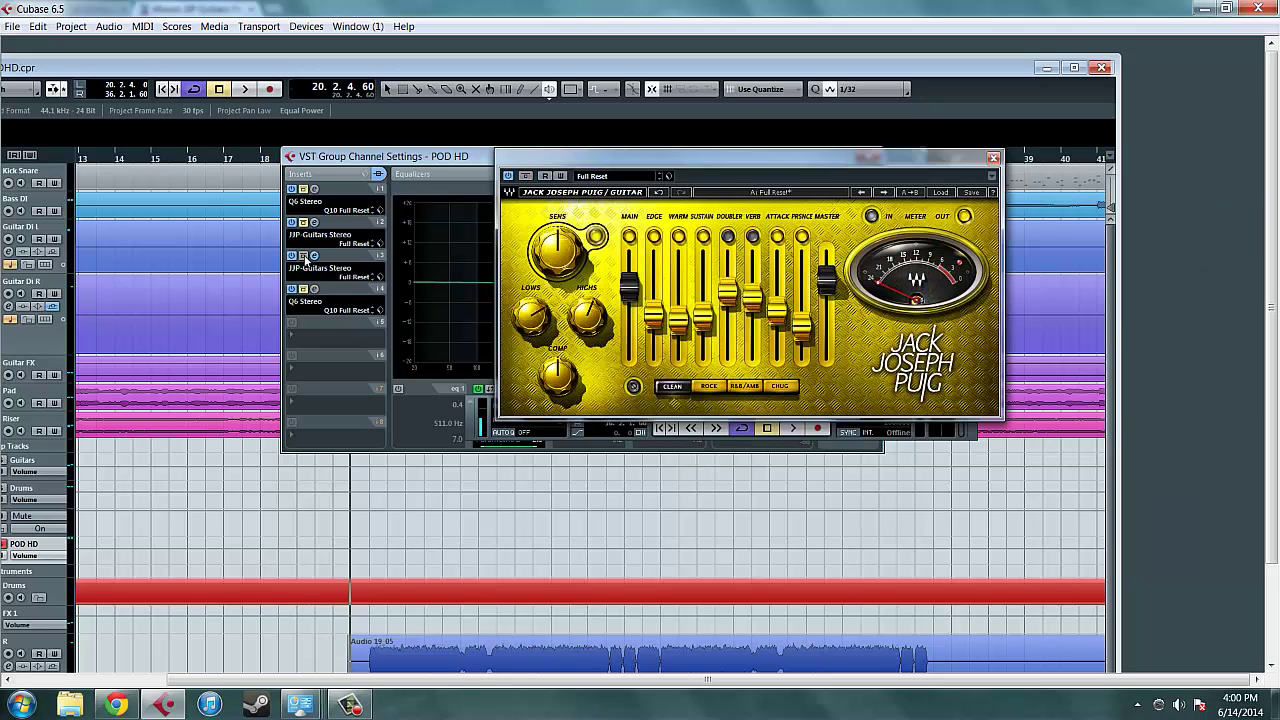
pyautogui.moveTo(739, 163); pyautogui.dragTo(585, 173)
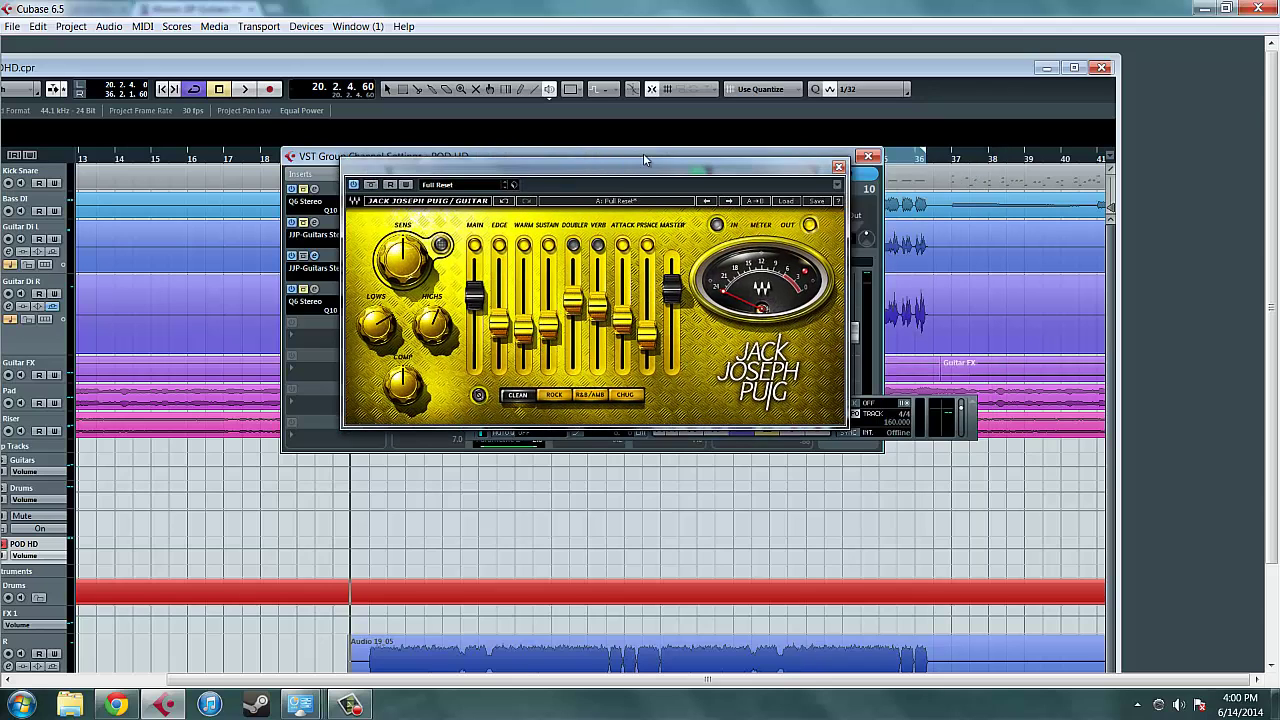
pyautogui.moveTo(672, 156); pyautogui.dragTo(846, 160)
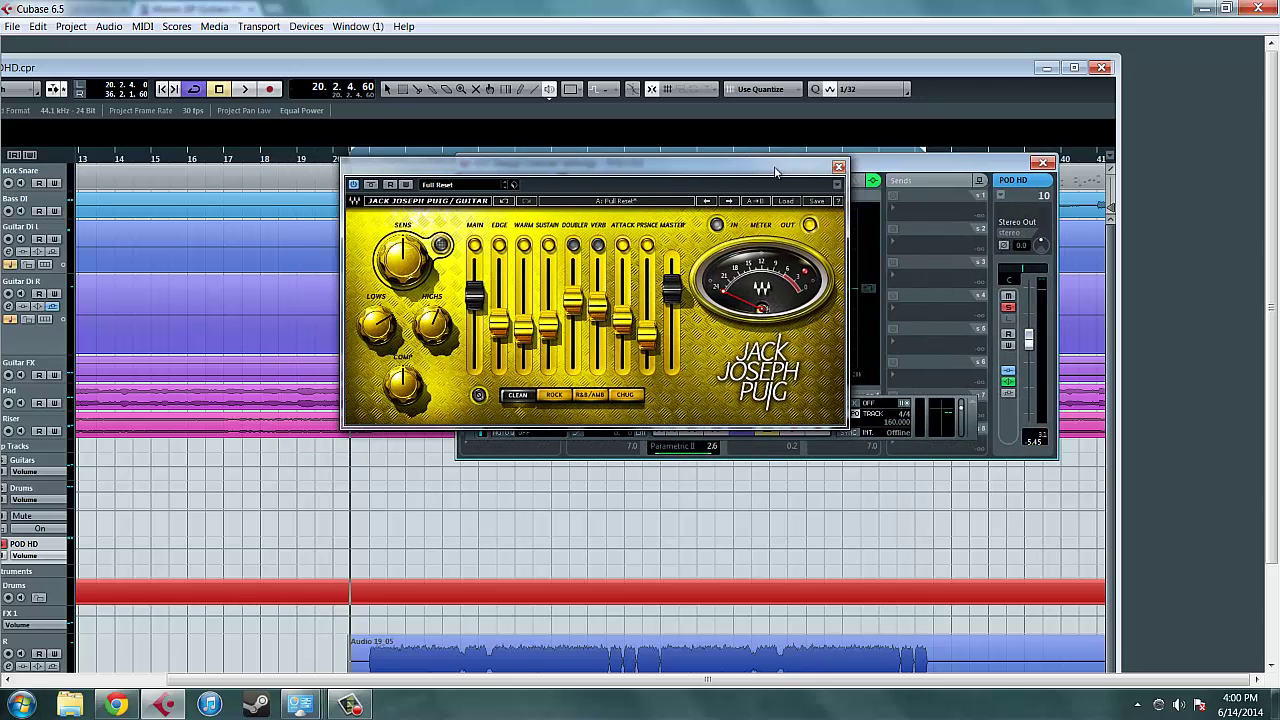
pyautogui.moveTo(748, 168); pyautogui.dragTo(851, 167)
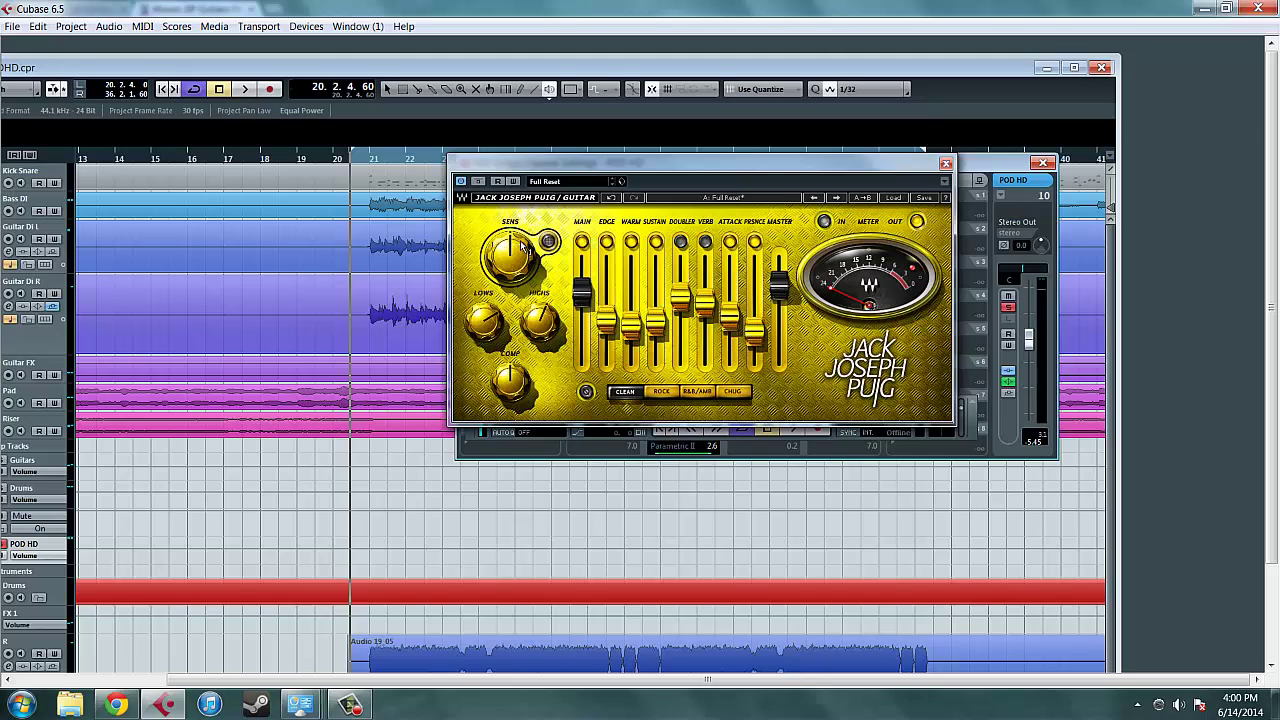
# - Compare the Clean, Rock, R&B/AMB and Chug modes in JJP-Guitars, ending on Clean
pyautogui.moveTo(512, 253)
pyautogui.moveTo(490, 331)
pyautogui.moveTo(585, 293)
pyautogui.click(714, 397)
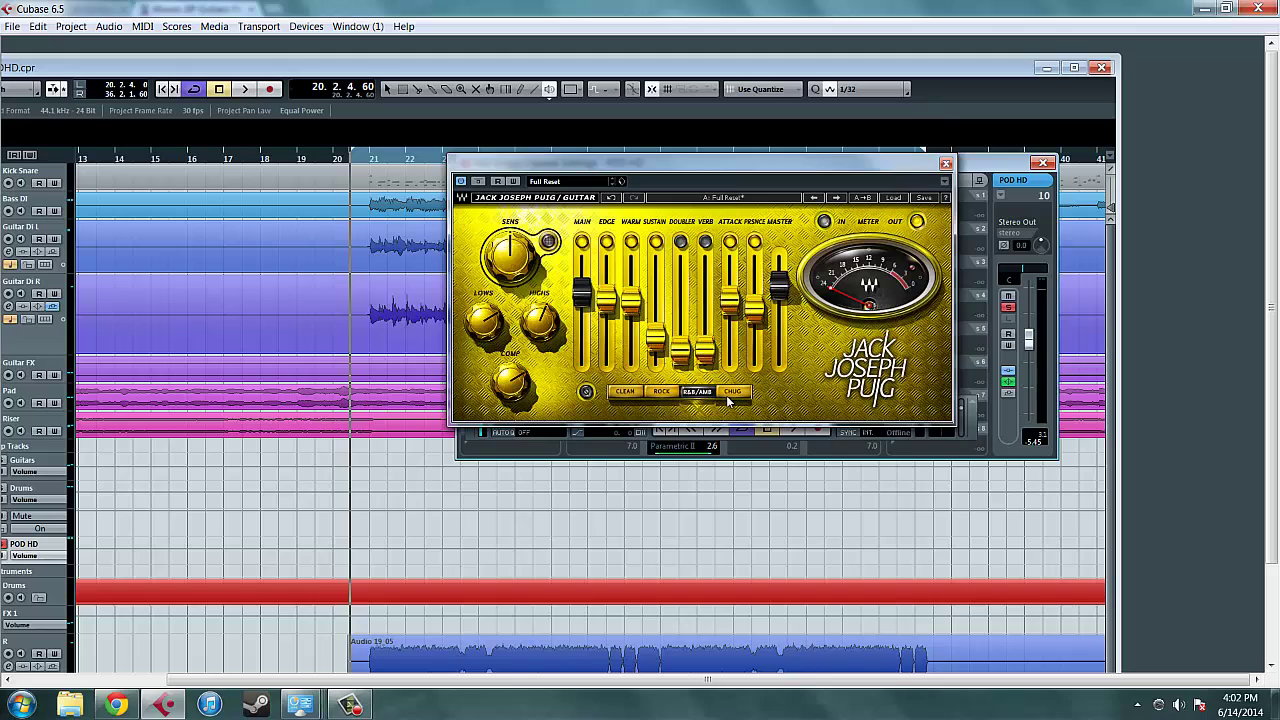
pyautogui.click(733, 395)
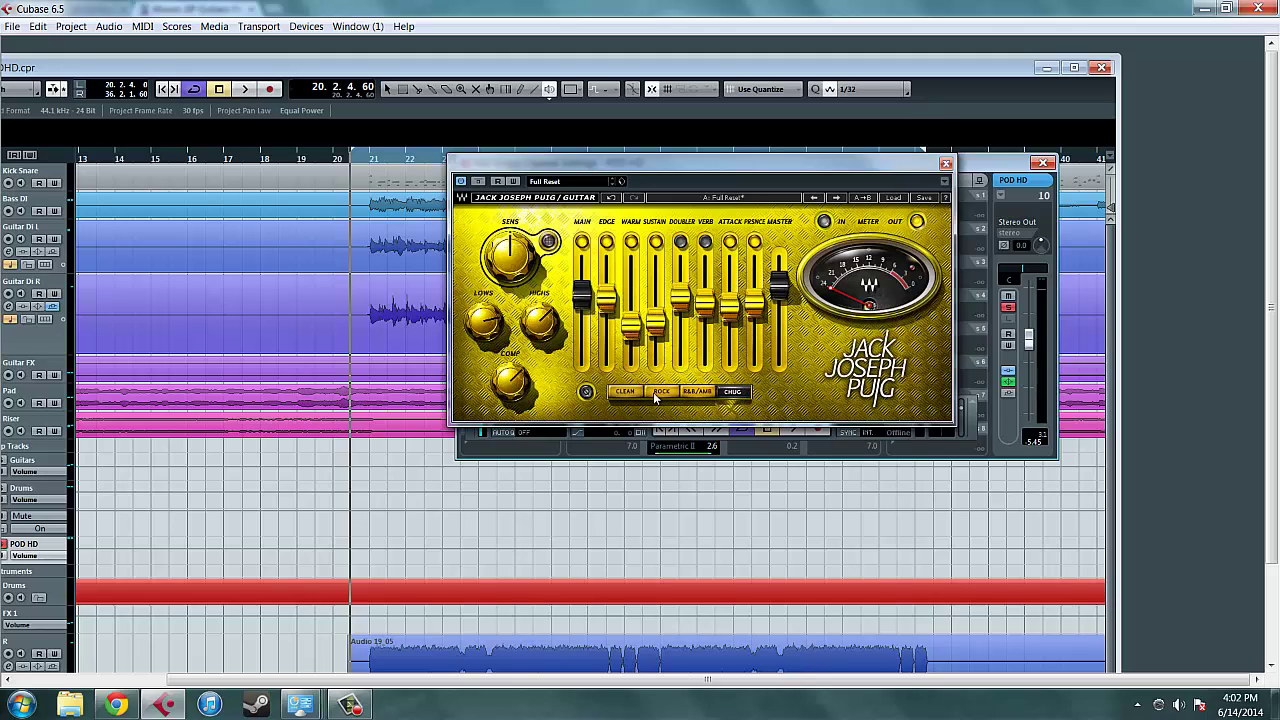
pyautogui.click(625, 393)
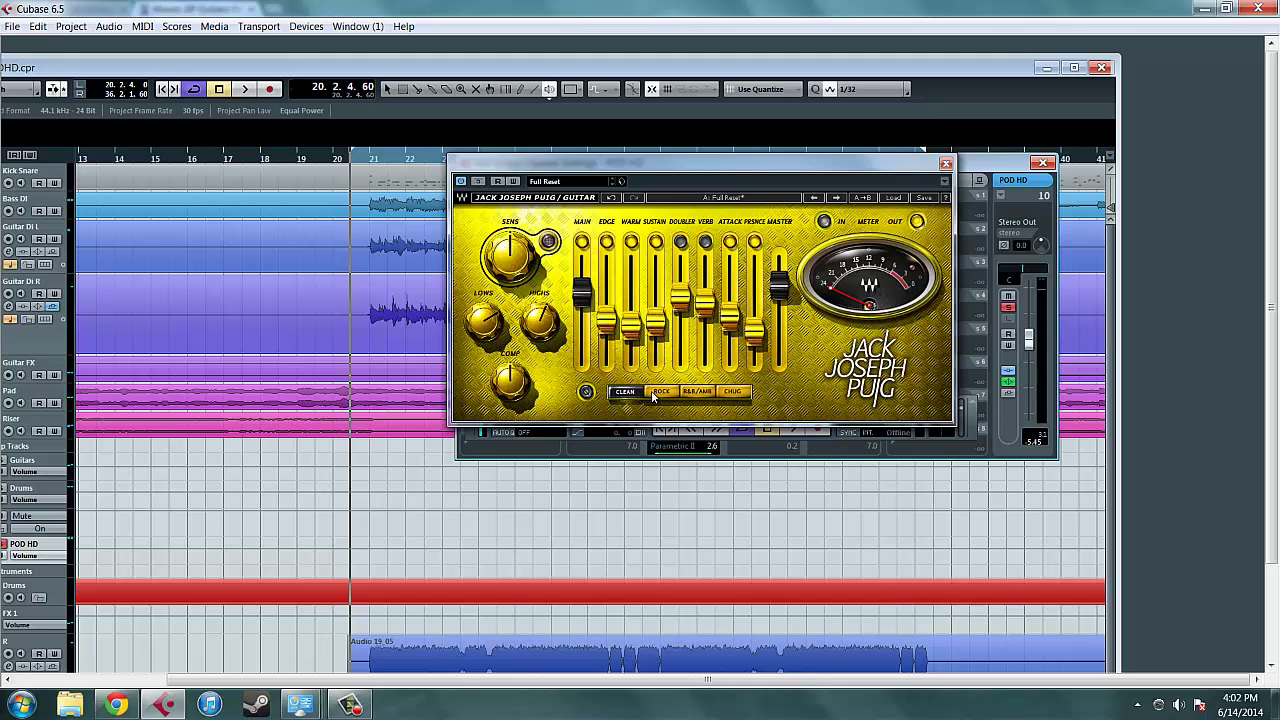
pyautogui.click(665, 396)
pyautogui.click(699, 396)
pyautogui.click(734, 397)
pyautogui.click(704, 397)
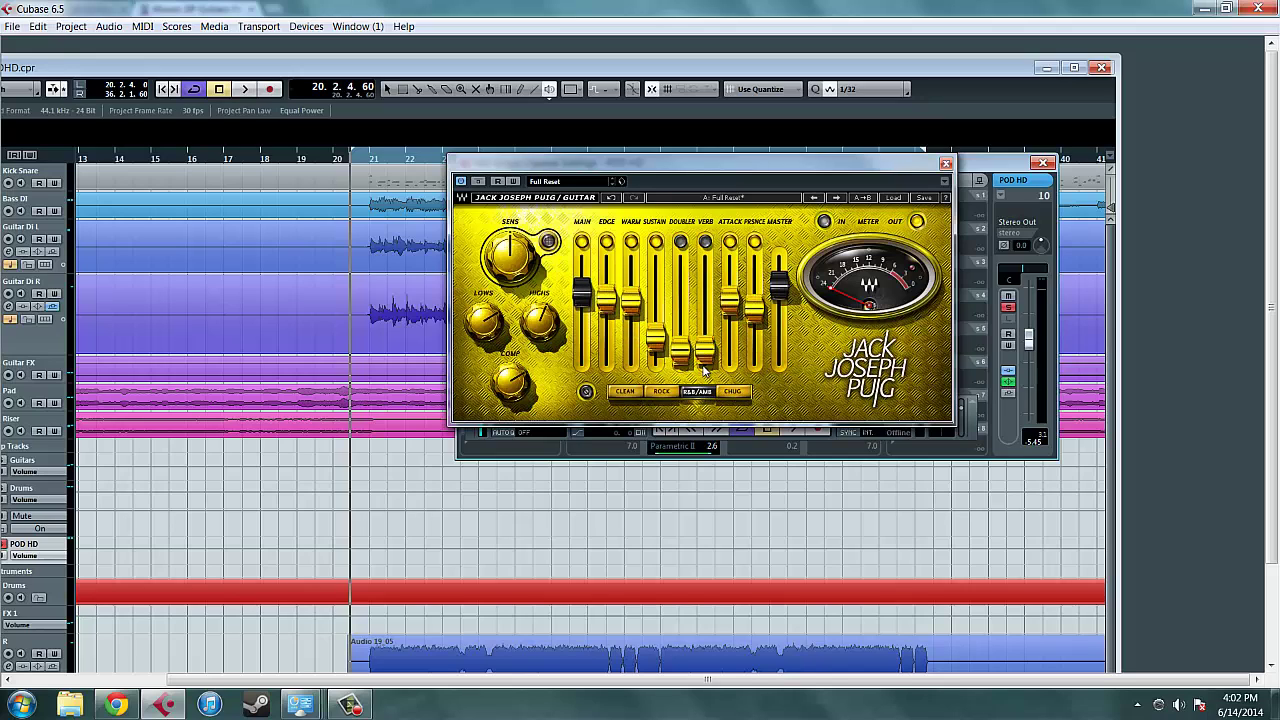
pyautogui.click(665, 394)
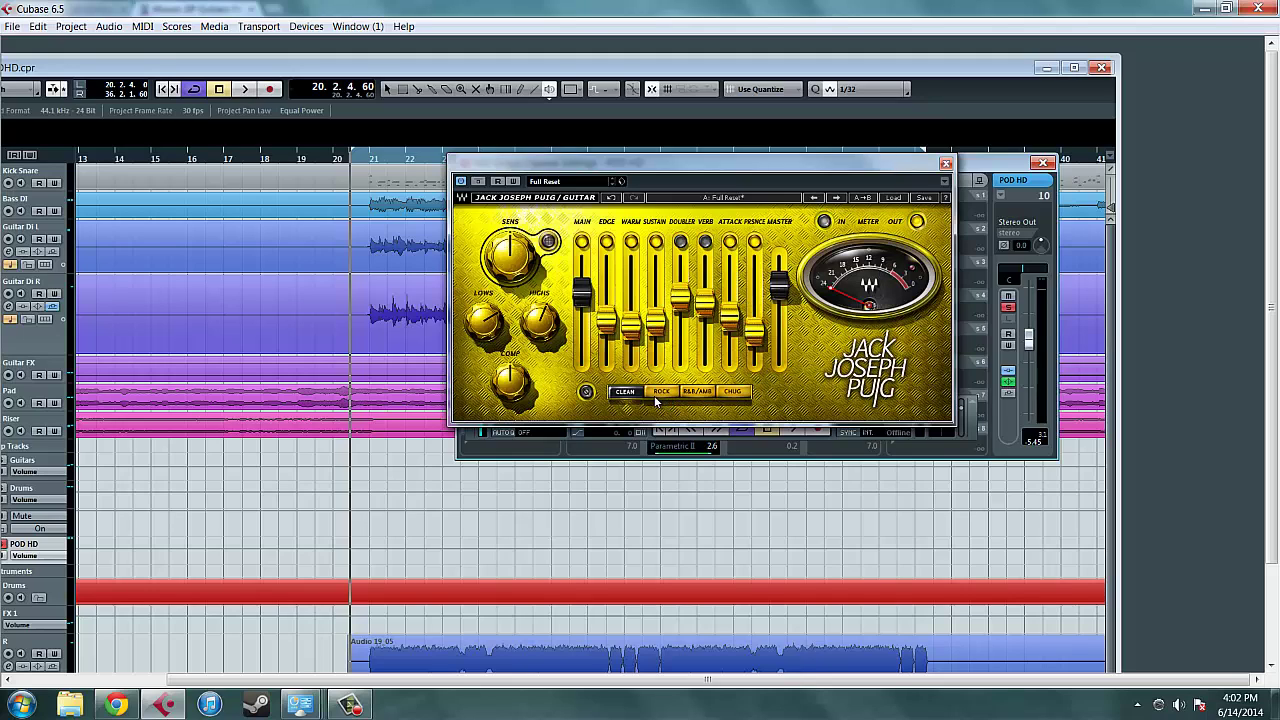
pyautogui.click(697, 392)
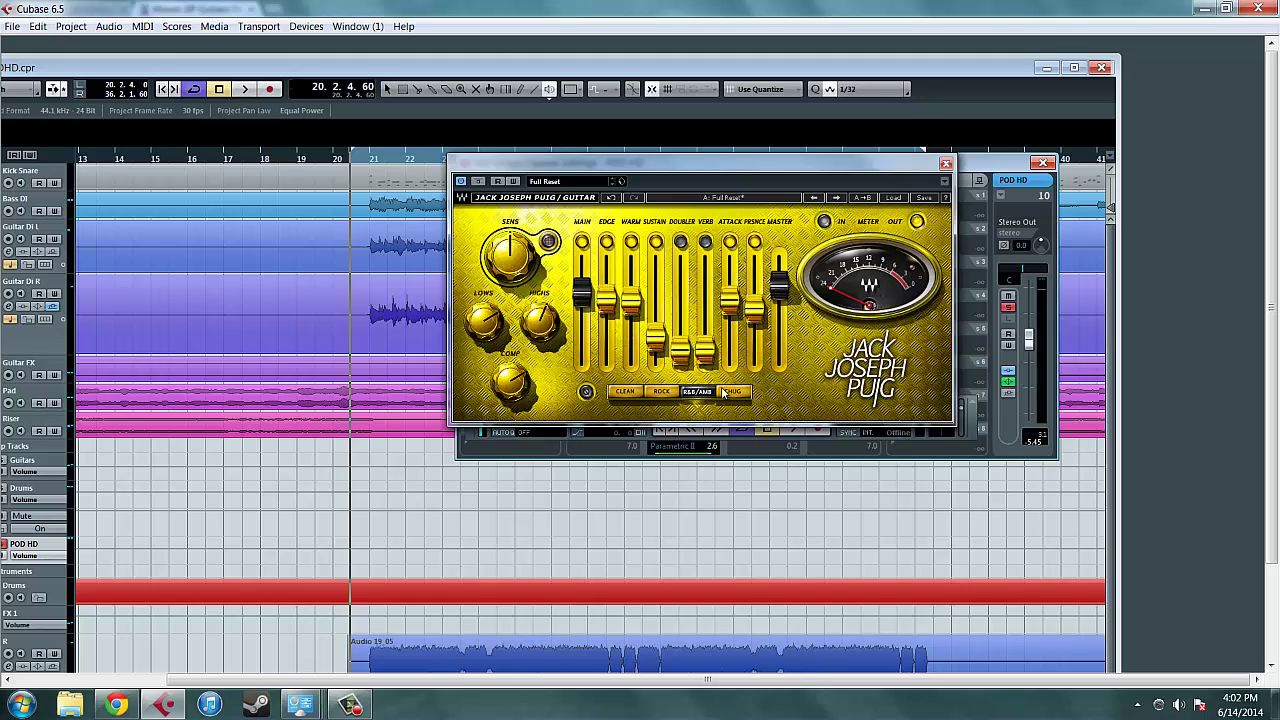
pyautogui.click(734, 392)
pyautogui.click(637, 393)
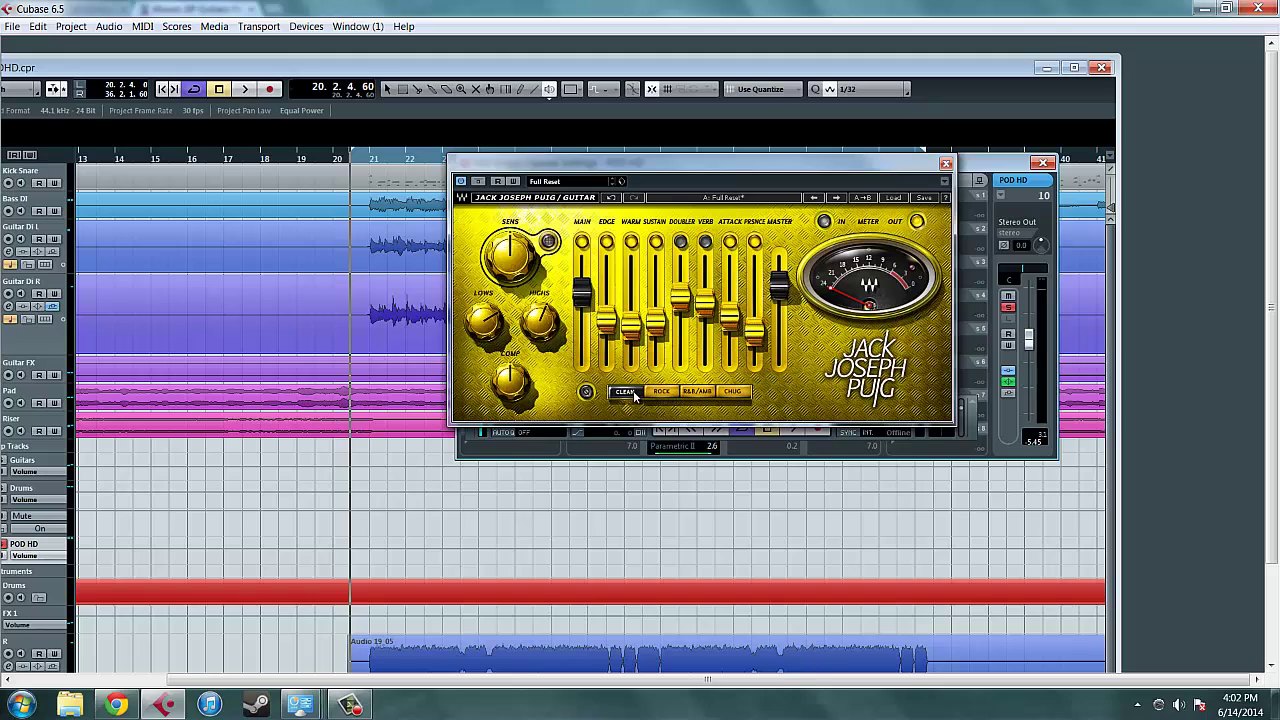
pyautogui.click(744, 394)
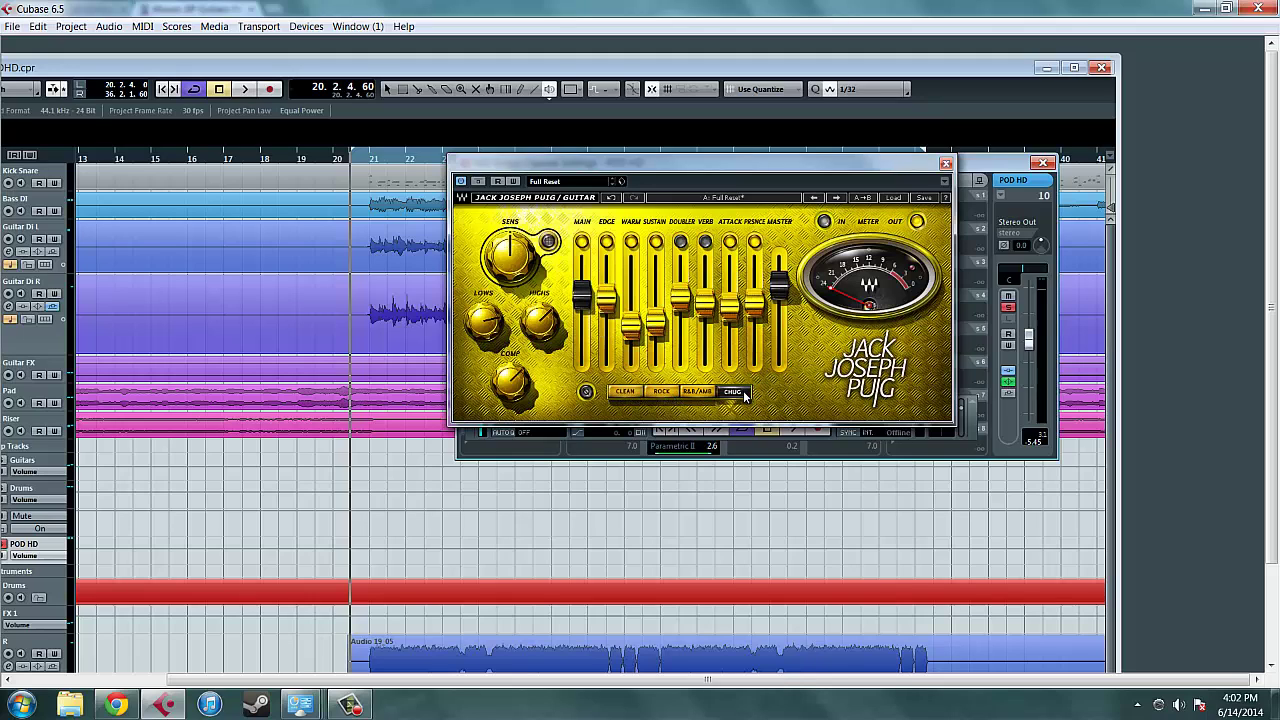
pyautogui.click(661, 393)
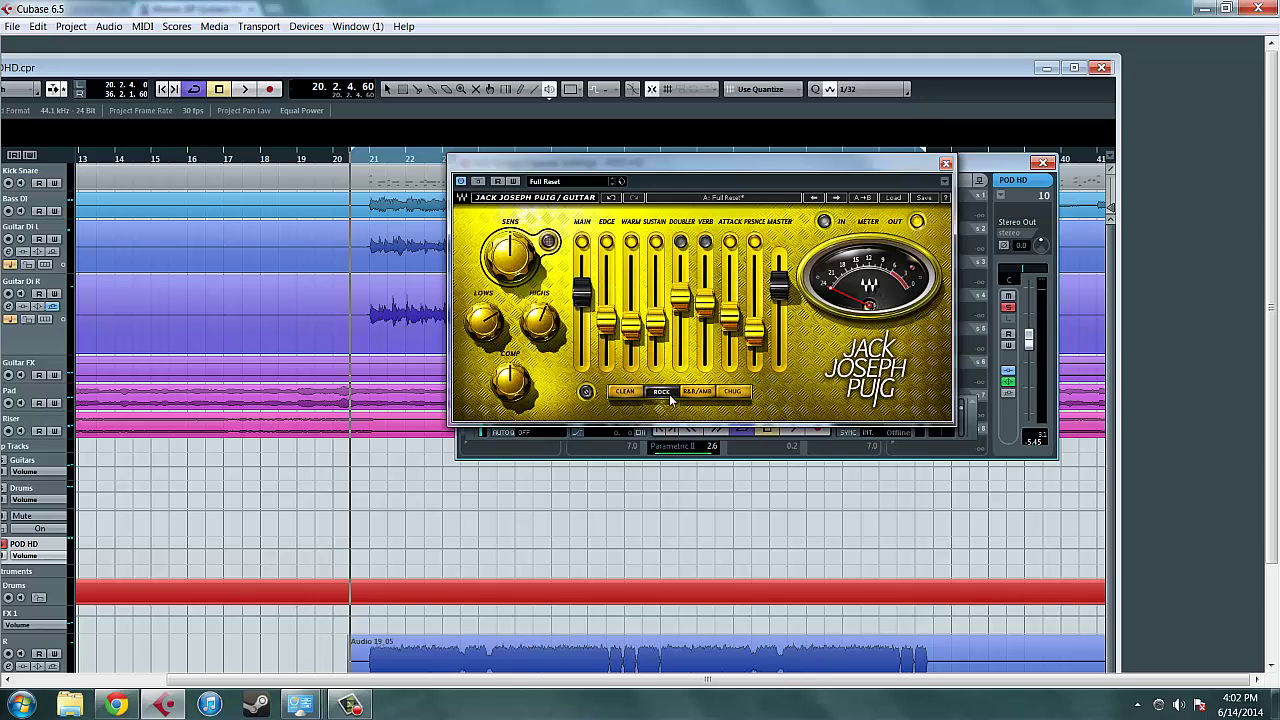
pyautogui.click(697, 393)
pyautogui.click(625, 392)
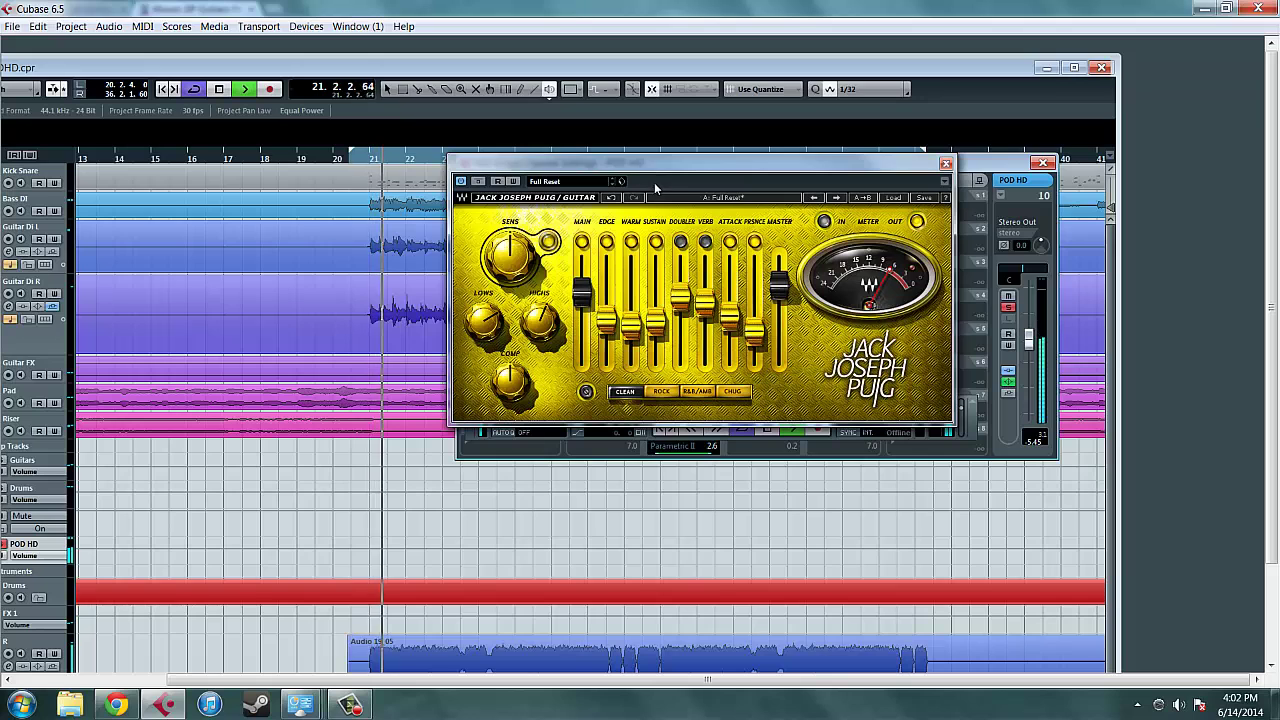
# - Stop playback and look through the JJP-Guitars preset list without choosing another preset
pyautogui.moveTo(633, 177); pyautogui.dragTo(652, 187)
pyautogui.press('space')
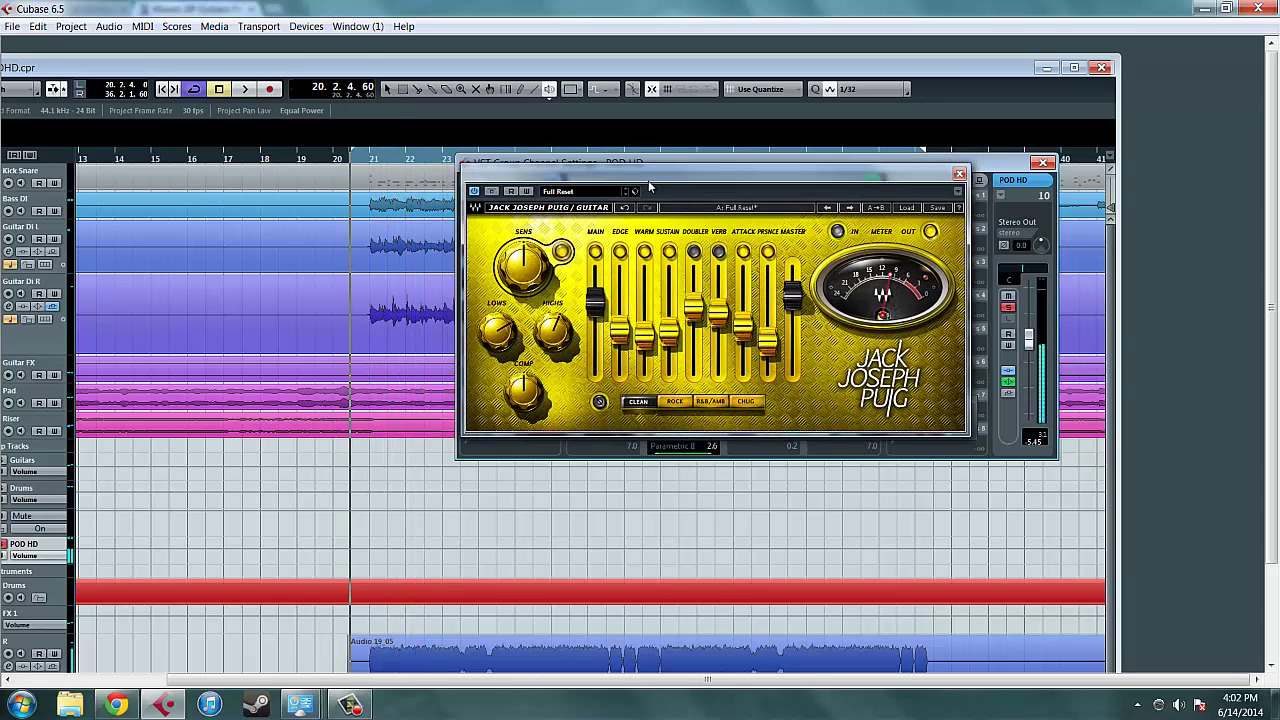
pyautogui.click(604, 191)
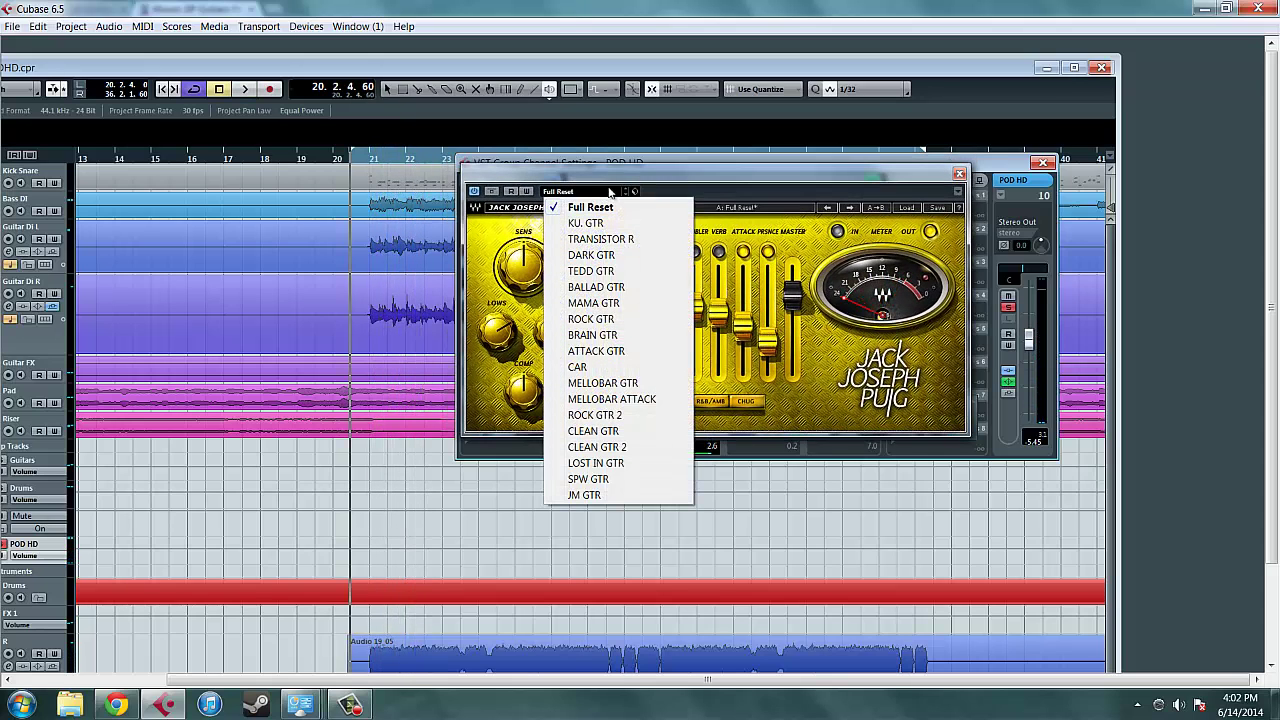
pyautogui.click(752, 188)
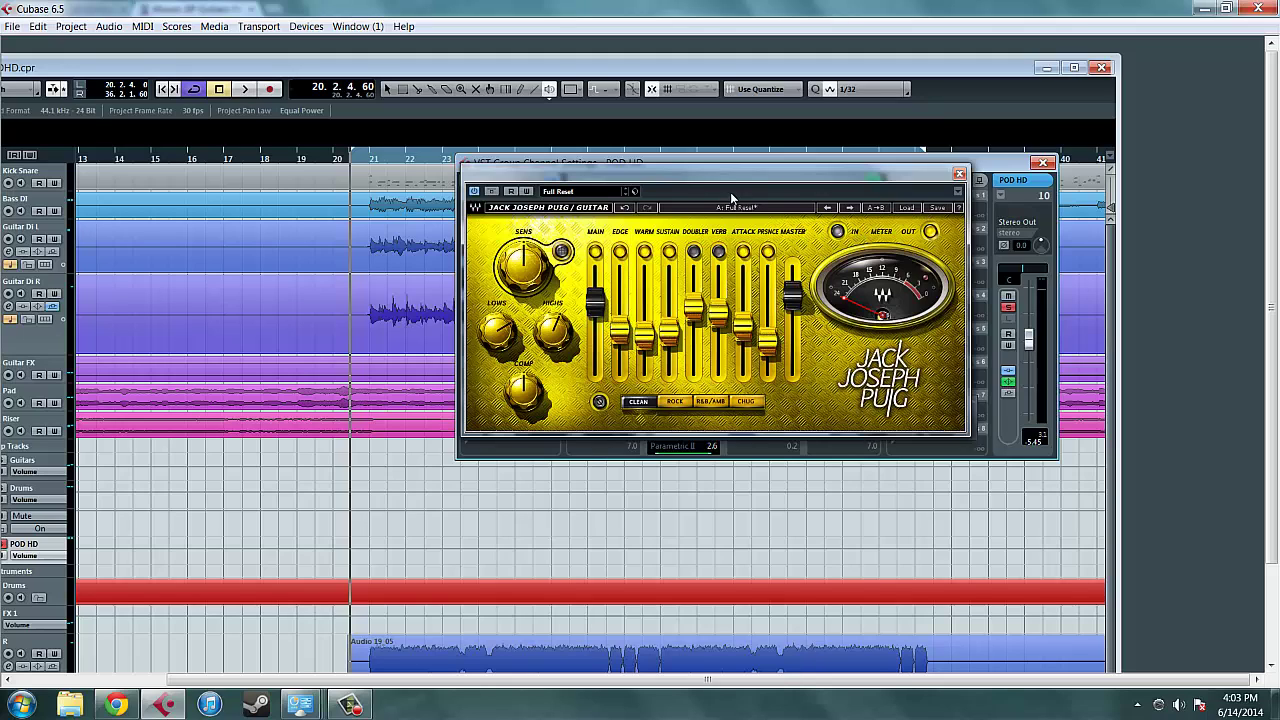
# - Start playback and audition the KU. GTR, TRANSISTOR R and DARK GTR presets in JJP-Guitars
pyautogui.press('space')
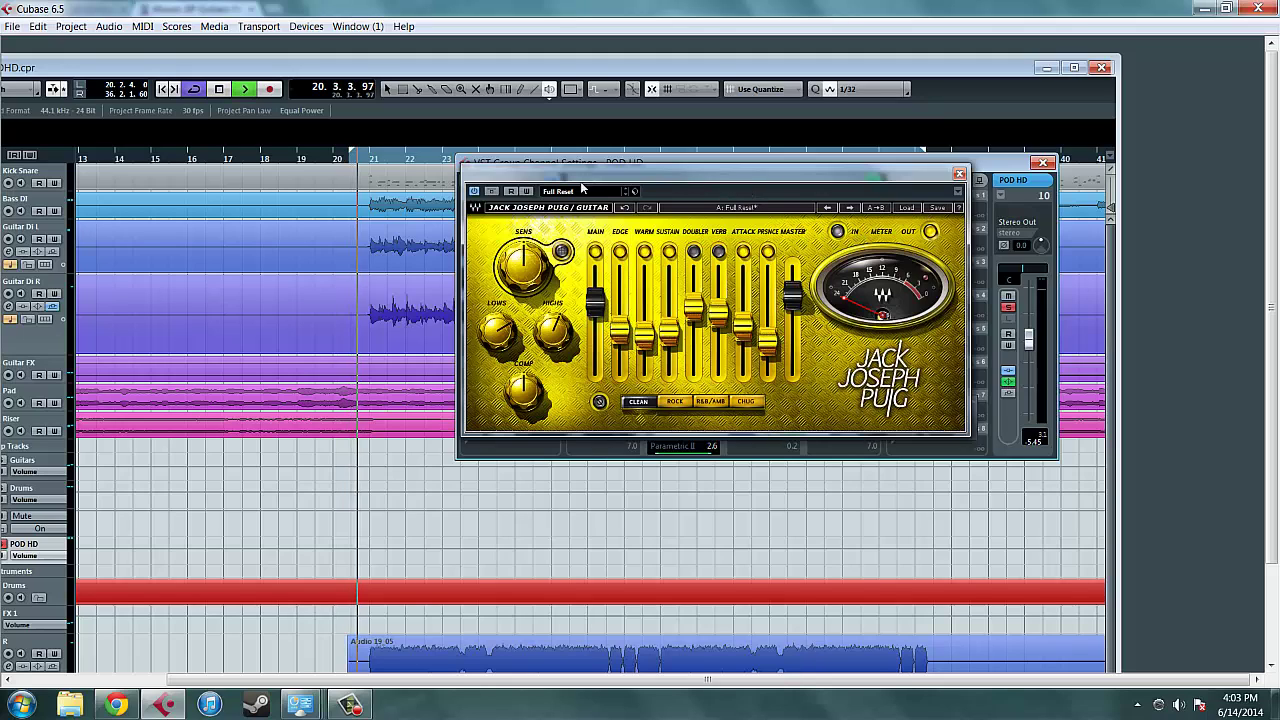
pyautogui.click(558, 191)
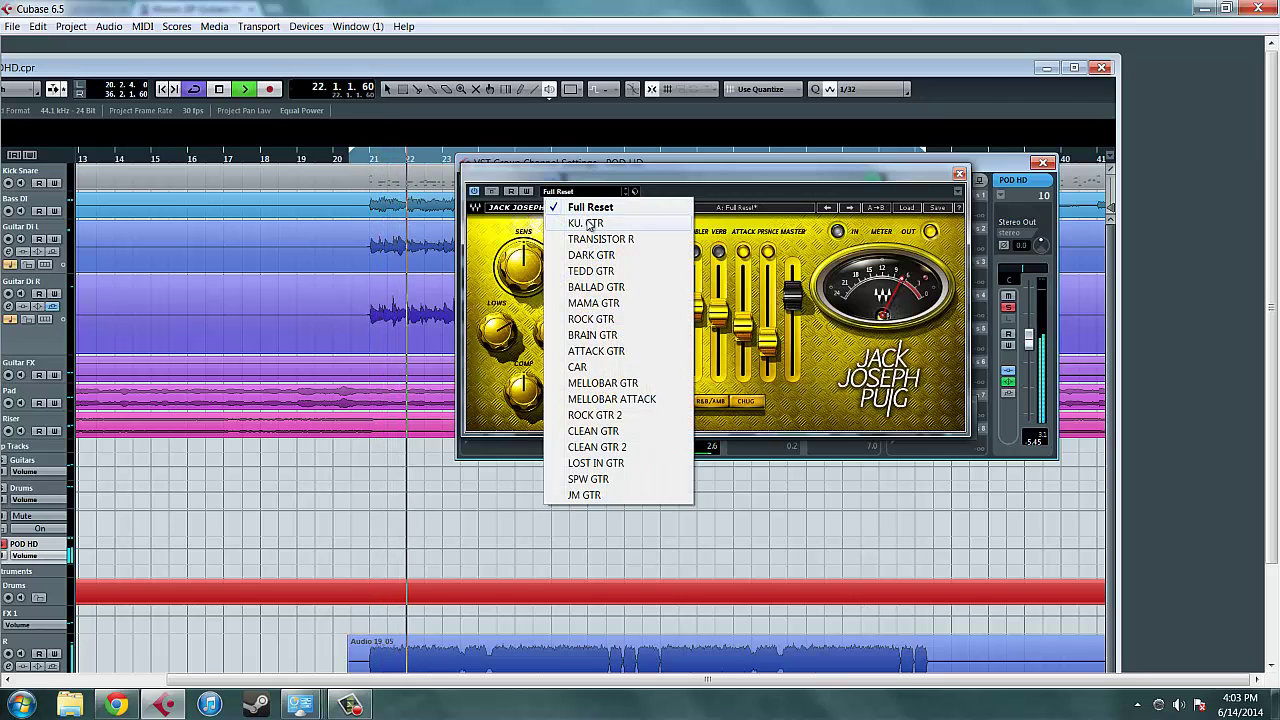
pyautogui.click(585, 223)
pyautogui.click(595, 191)
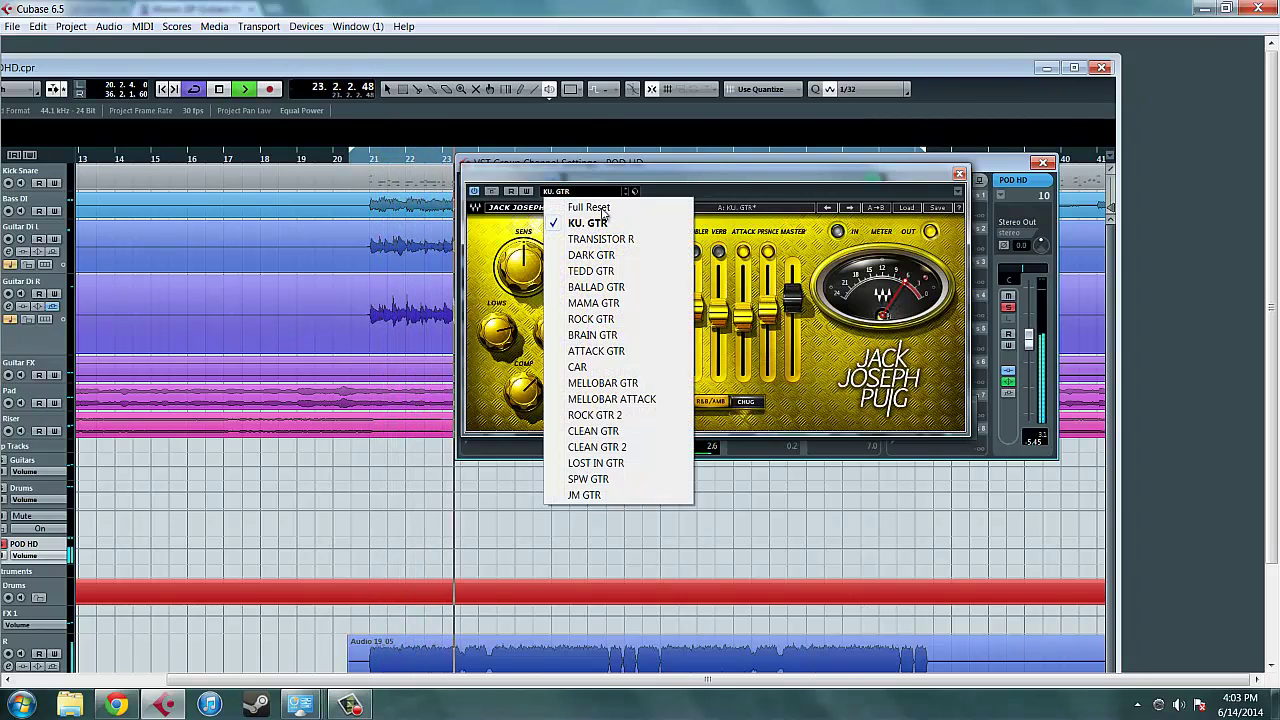
pyautogui.click(615, 238)
pyautogui.click(600, 191)
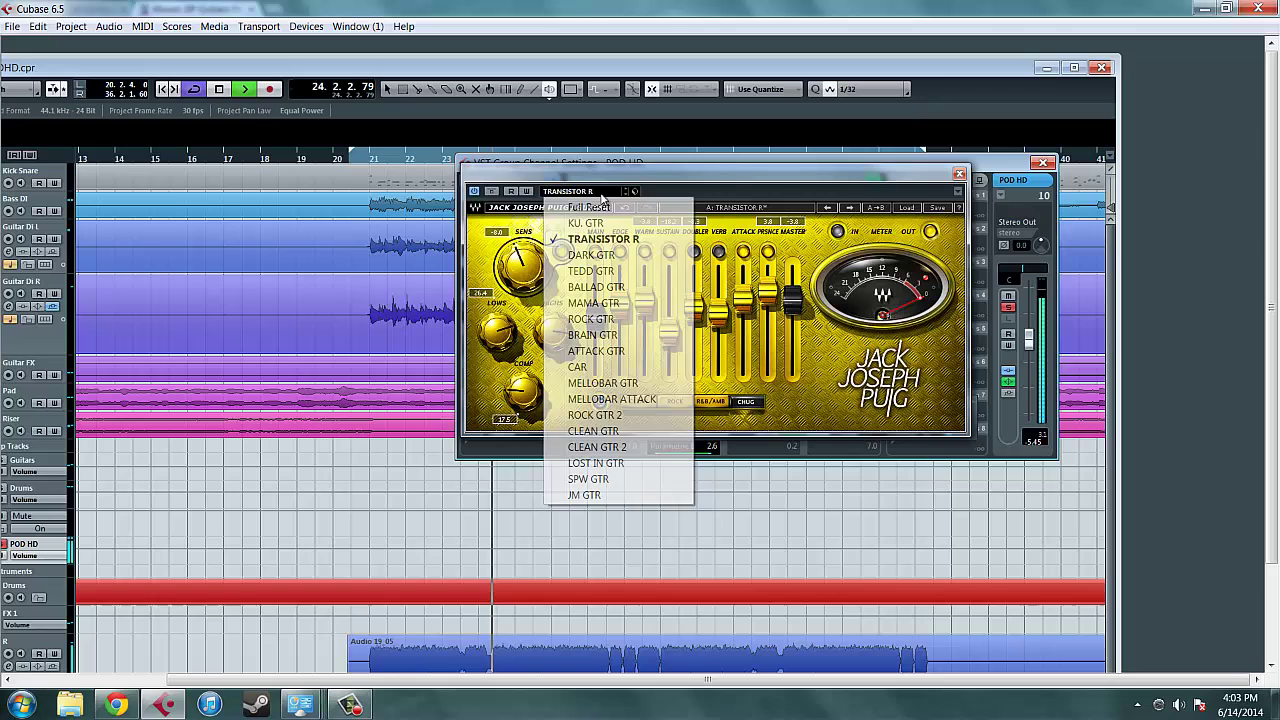
pyautogui.click(608, 256)
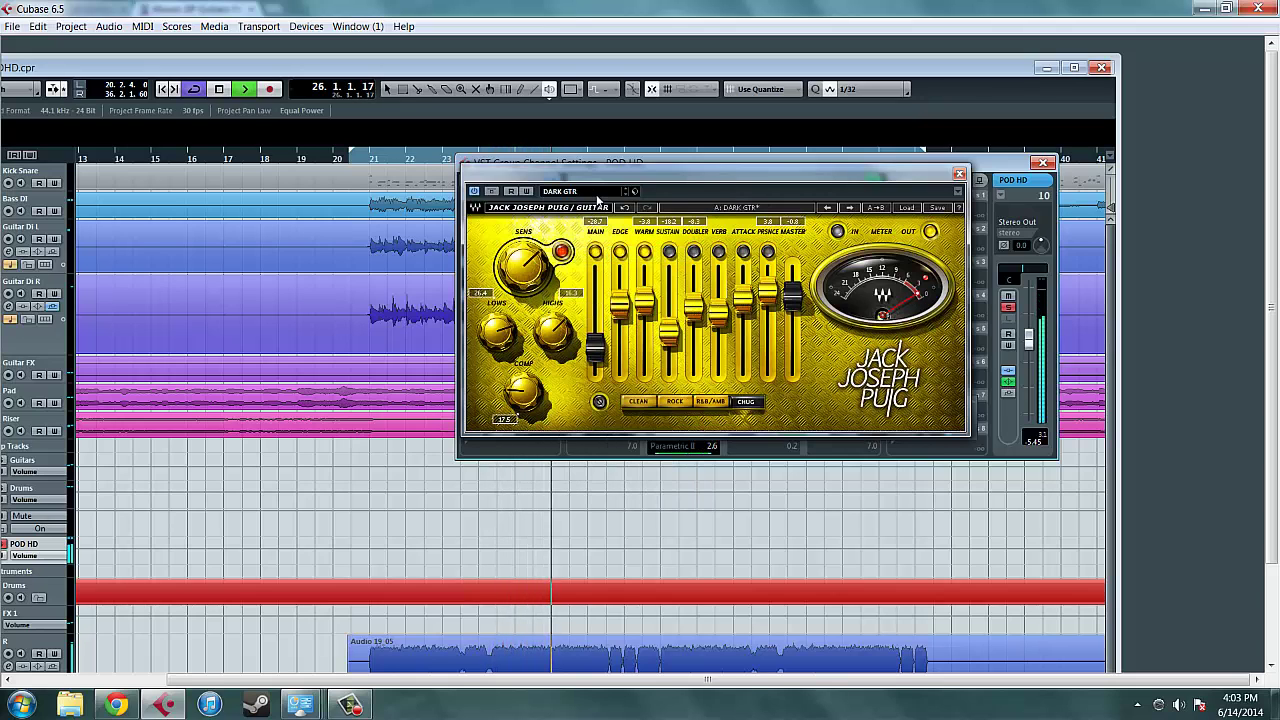
# - Continue auditioning JJP-Guitars presets, loading TEDD GTR, BALLAD GTR, MAMA GTR and ROCK GTR in turn
pyautogui.click(595, 191)
pyautogui.click(598, 270)
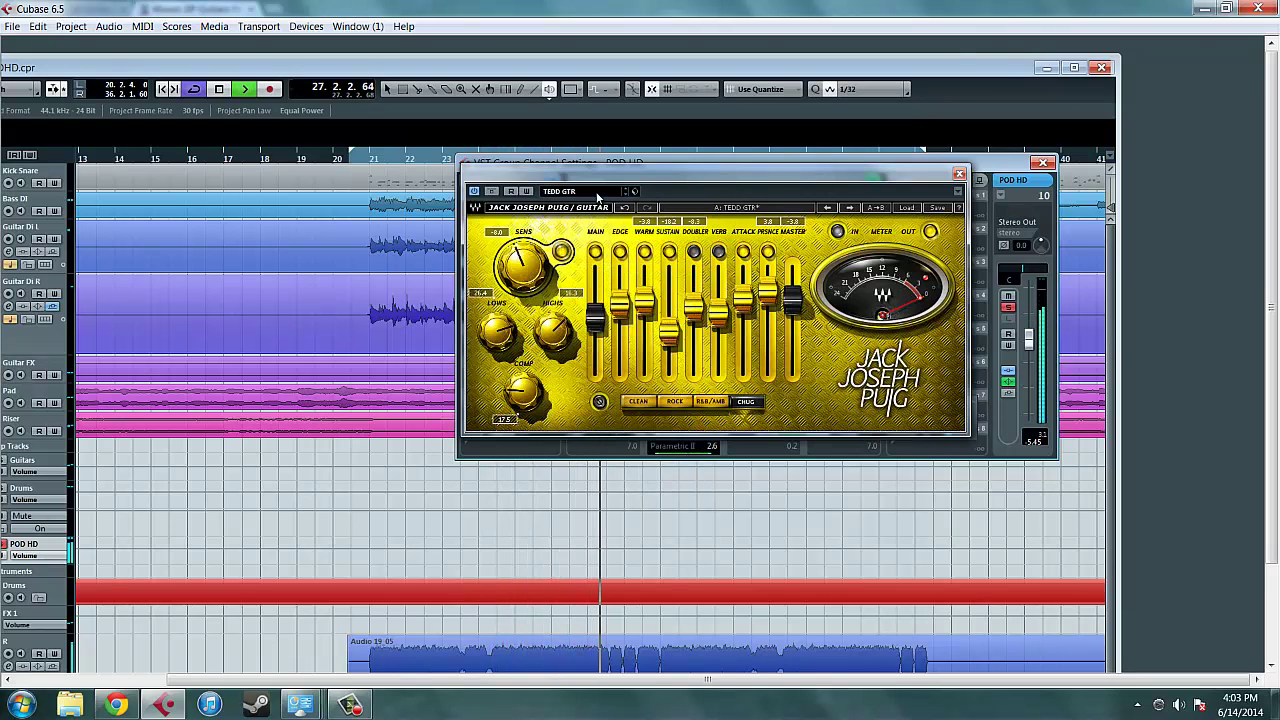
pyautogui.click(597, 191)
pyautogui.click(597, 287)
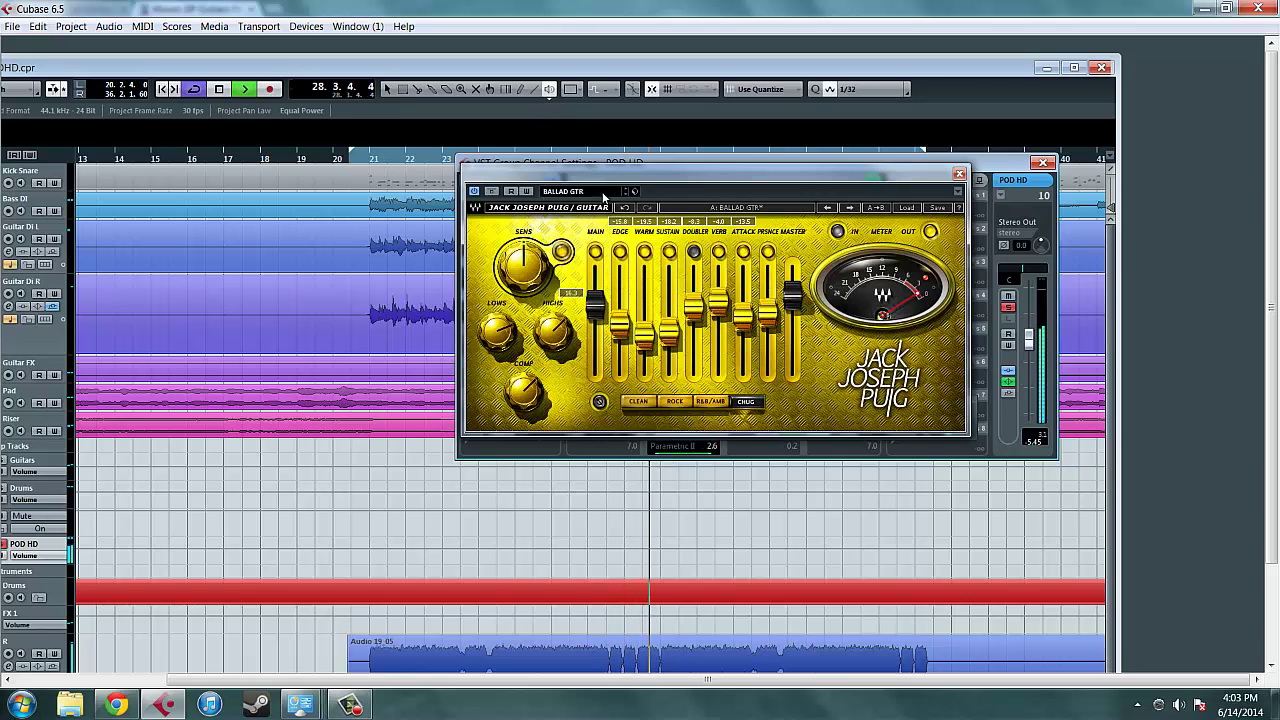
pyautogui.click(595, 191)
pyautogui.click(593, 303)
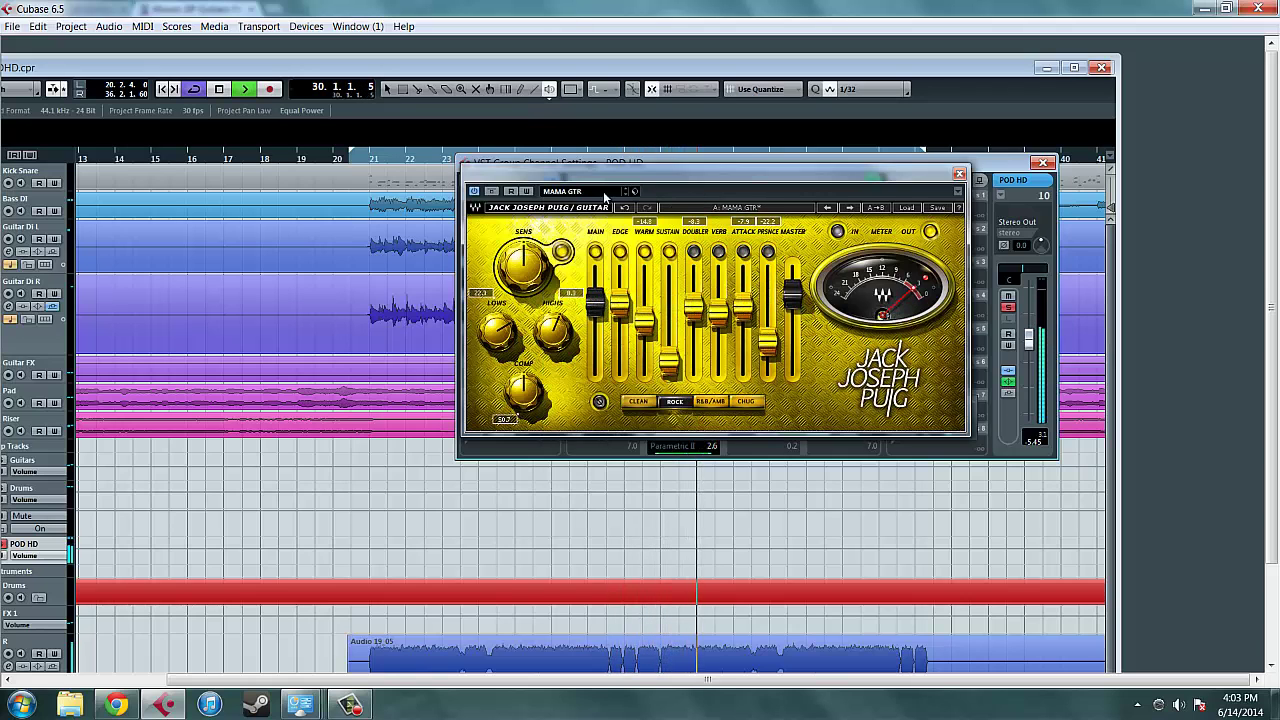
pyautogui.click(595, 191)
pyautogui.click(591, 319)
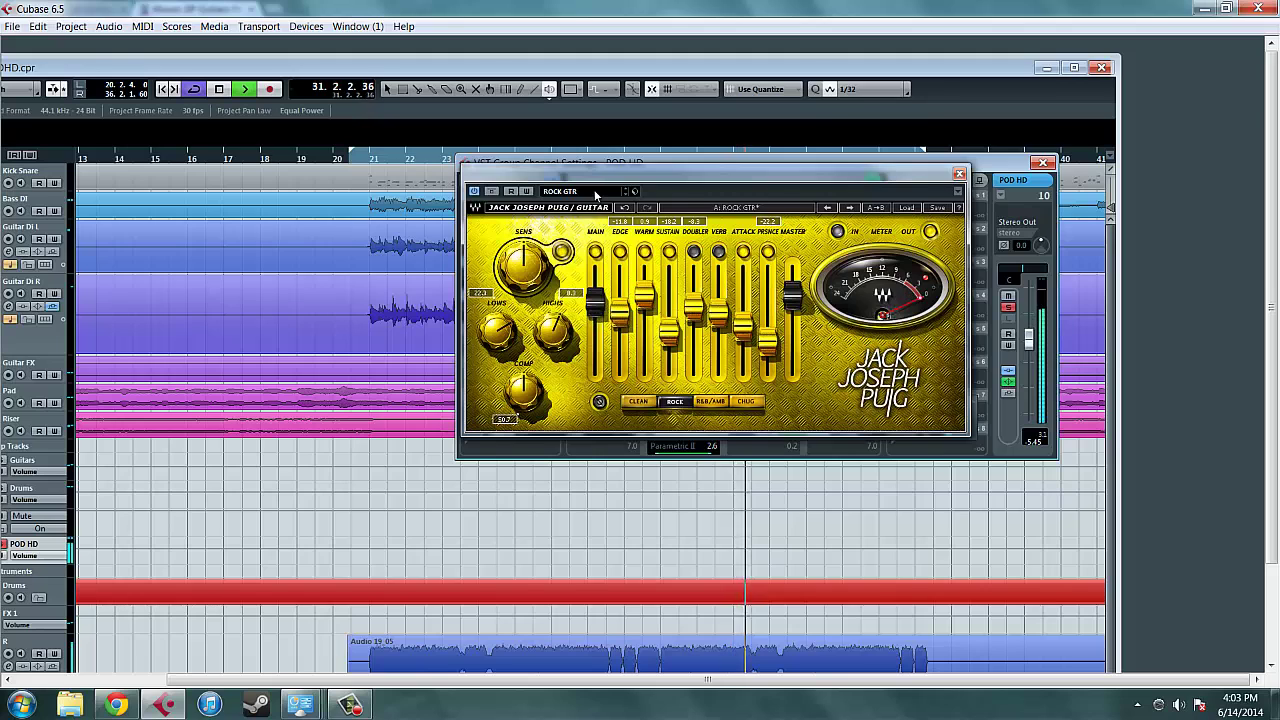
# - Compare the KU. GTR and TEDD GTR presets, settle on KU. GTR and stop playback
pyautogui.click(595, 191)
pyautogui.click(590, 214)
pyautogui.click(595, 191)
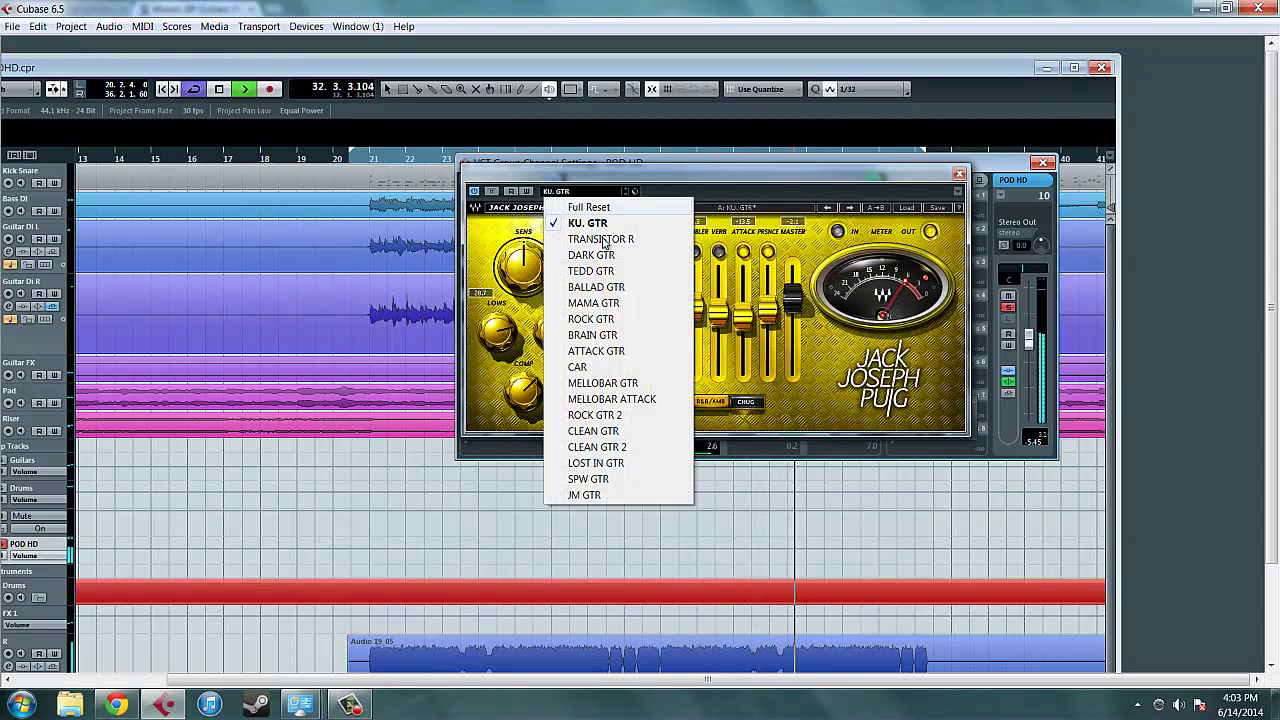
pyautogui.click(590, 270)
pyautogui.click(596, 191)
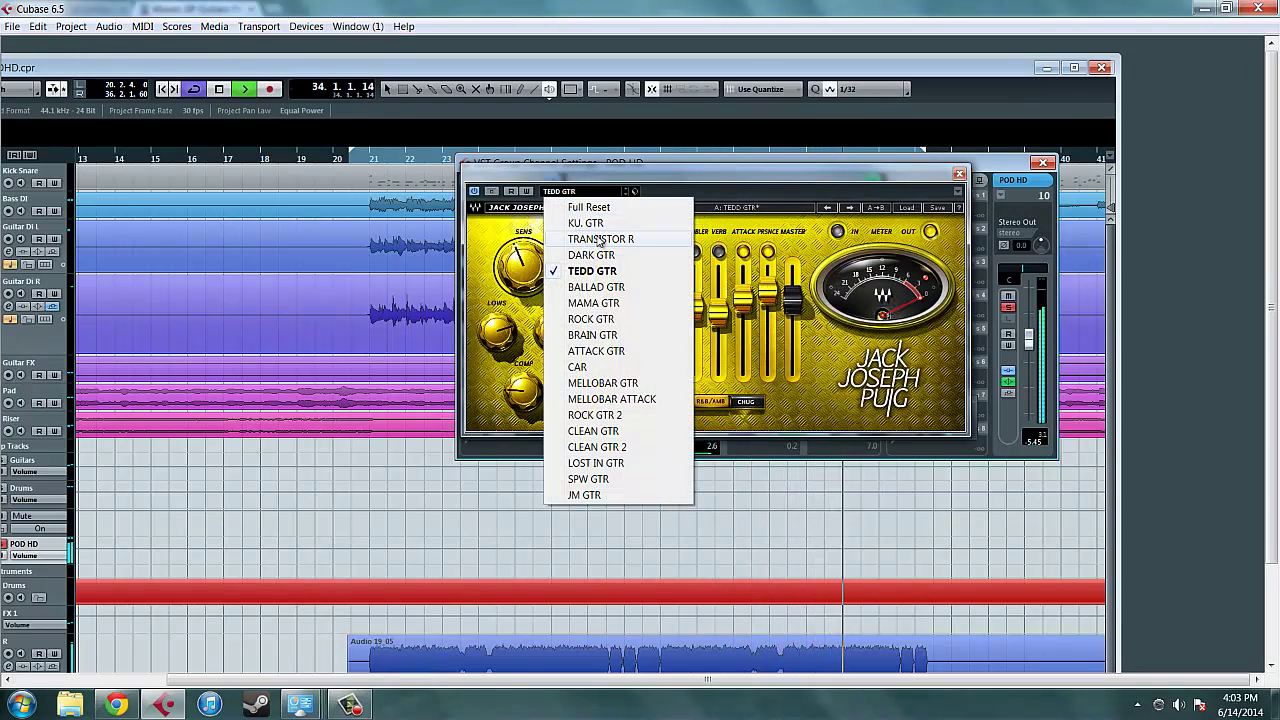
pyautogui.click(590, 222)
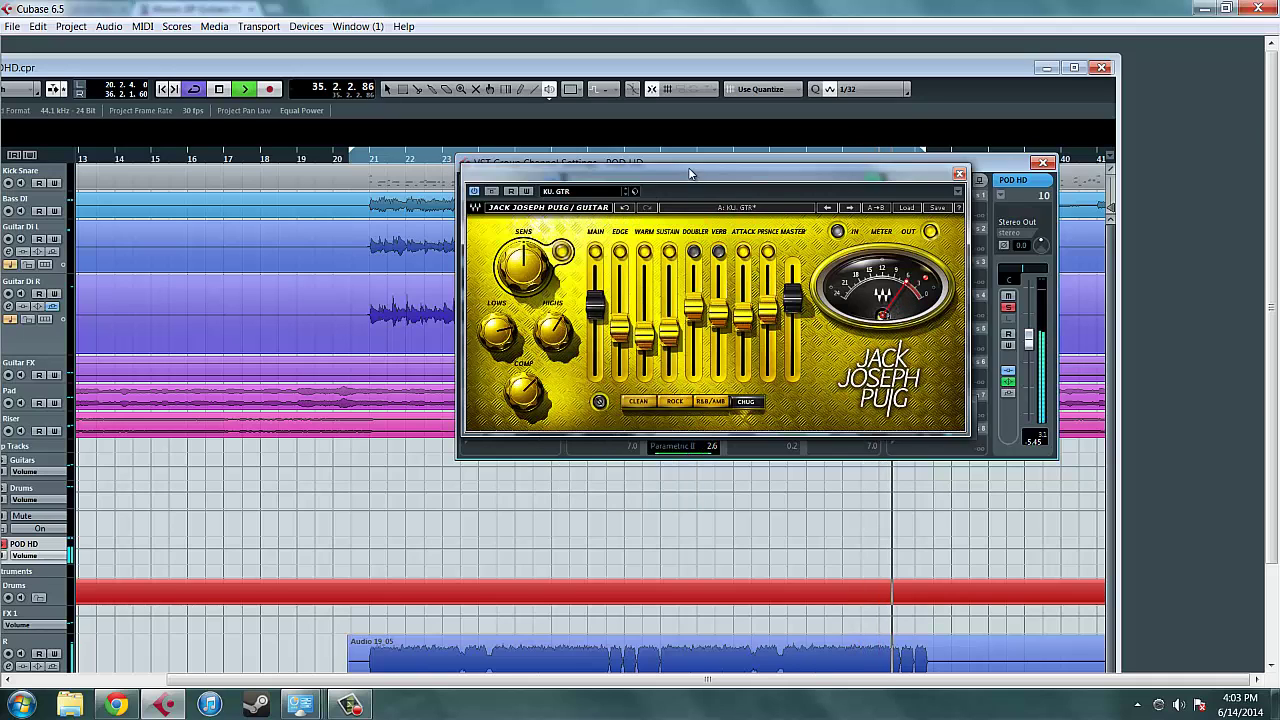
pyautogui.press('space')
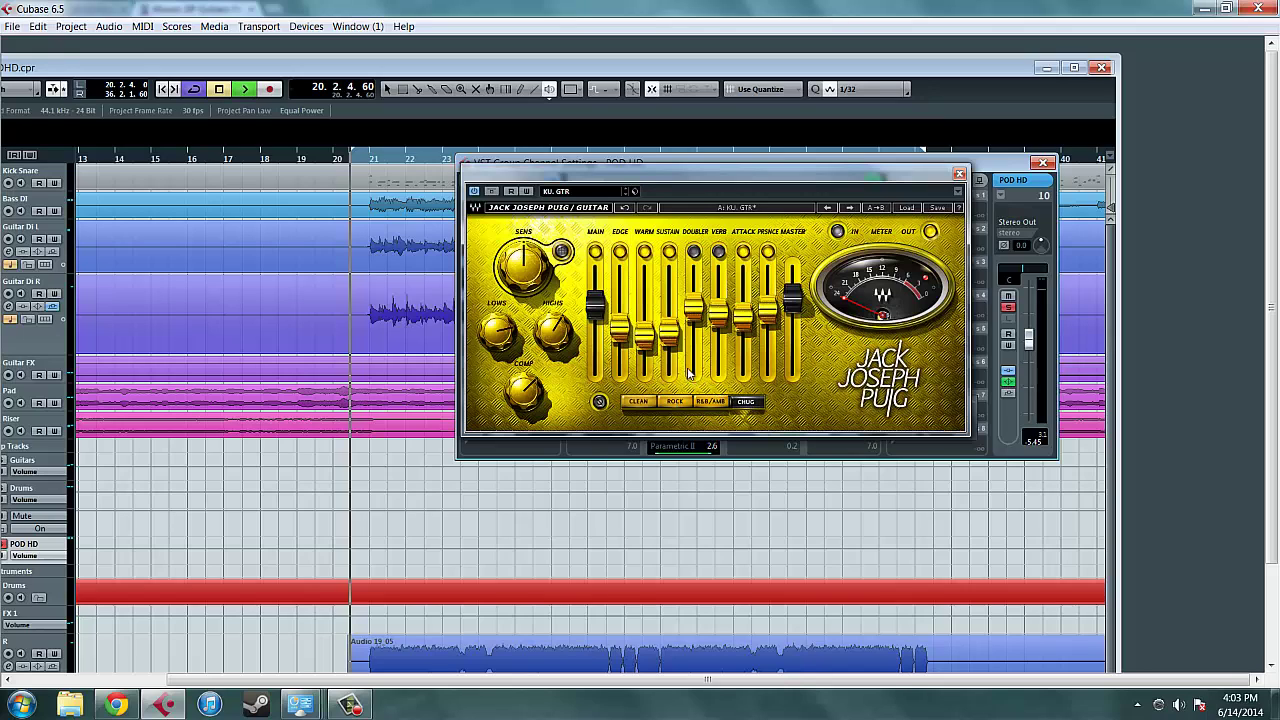
# - Sweep the Sens, Lows and Highs knobs during playback to hear their effect, bringing them back to about their starting positions
pyautogui.moveTo(526, 270); pyautogui.dragTo(565, 364)
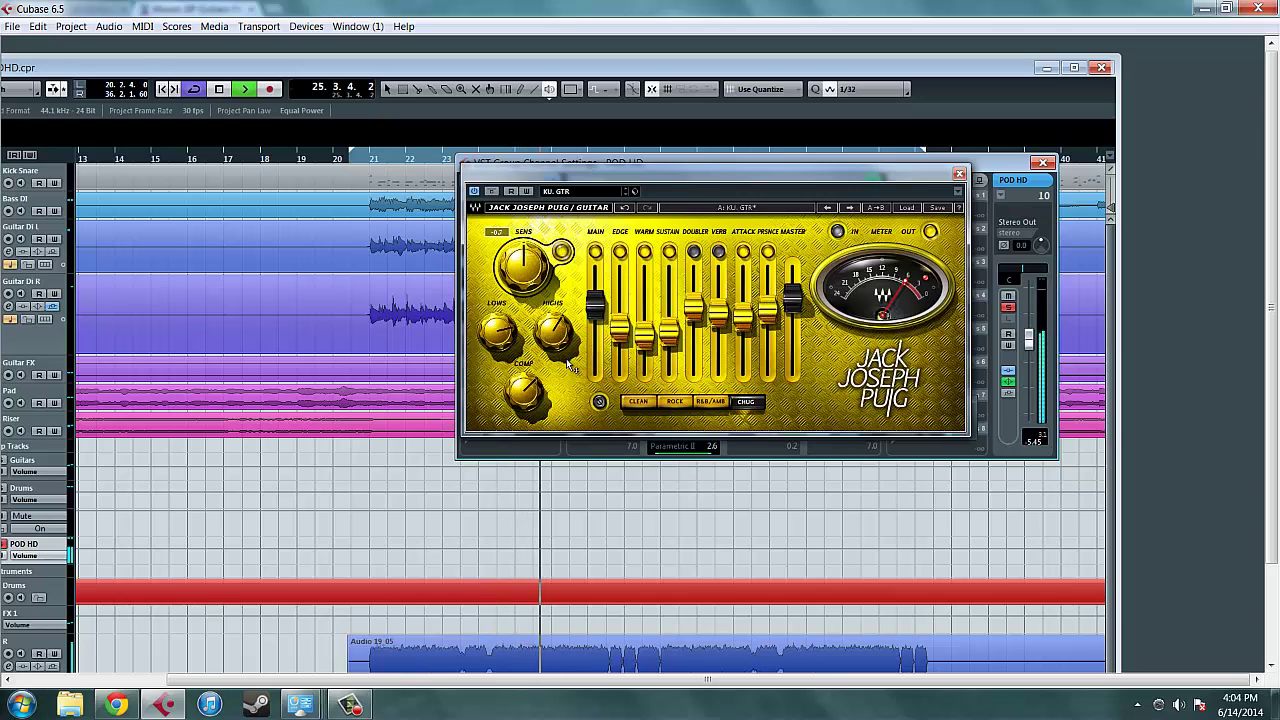
pyautogui.moveTo(497, 332); pyautogui.dragTo(589, 268)
pyautogui.moveTo(550, 331)
pyautogui.mouseDown()
pyautogui.moveTo(557, 253)
pyautogui.moveTo(531, 463)
pyautogui.moveTo(560, 330)
pyautogui.moveTo(564, 350)
pyautogui.mouseUp()
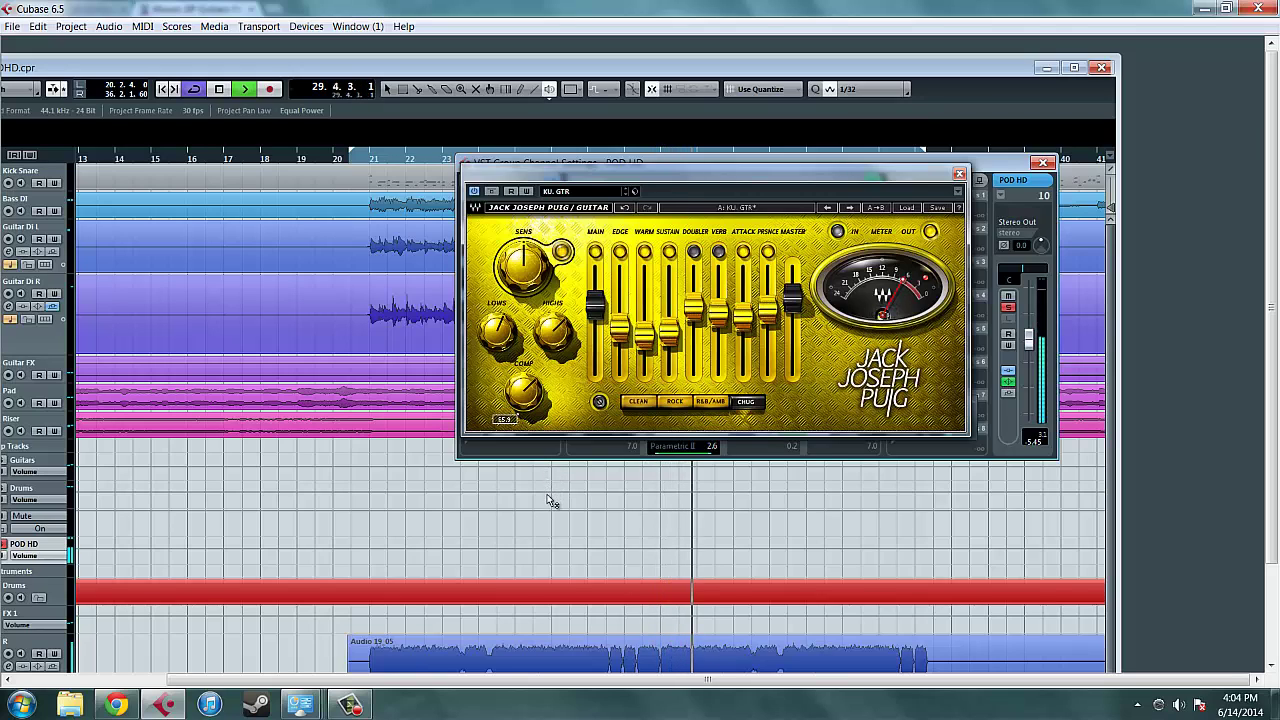
# - Lower the Main fader slightly, try Edge at its lowest level, and raise the Edge fader to about its midpoint
pyautogui.click(622, 256)
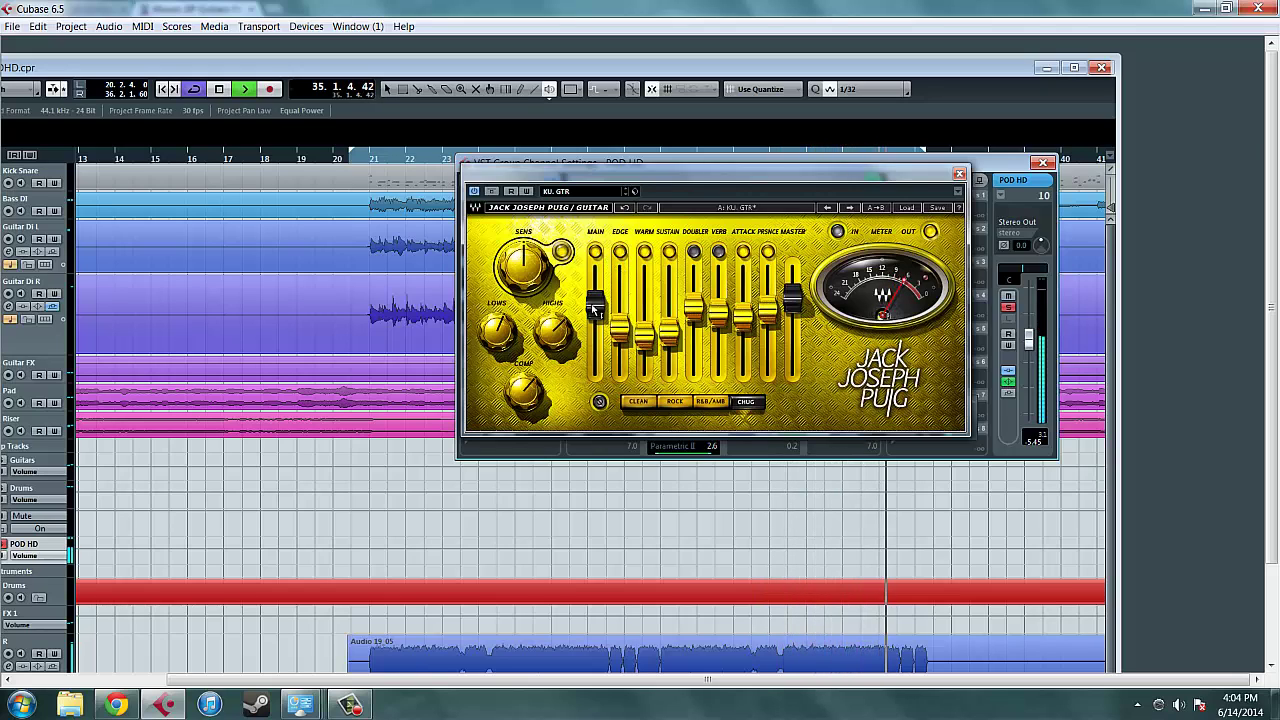
pyautogui.moveTo(597, 306)
pyautogui.mouseDown()
pyautogui.moveTo(612, 191)
pyautogui.moveTo(613, 357)
pyautogui.moveTo(594, 297)
pyautogui.mouseUp()
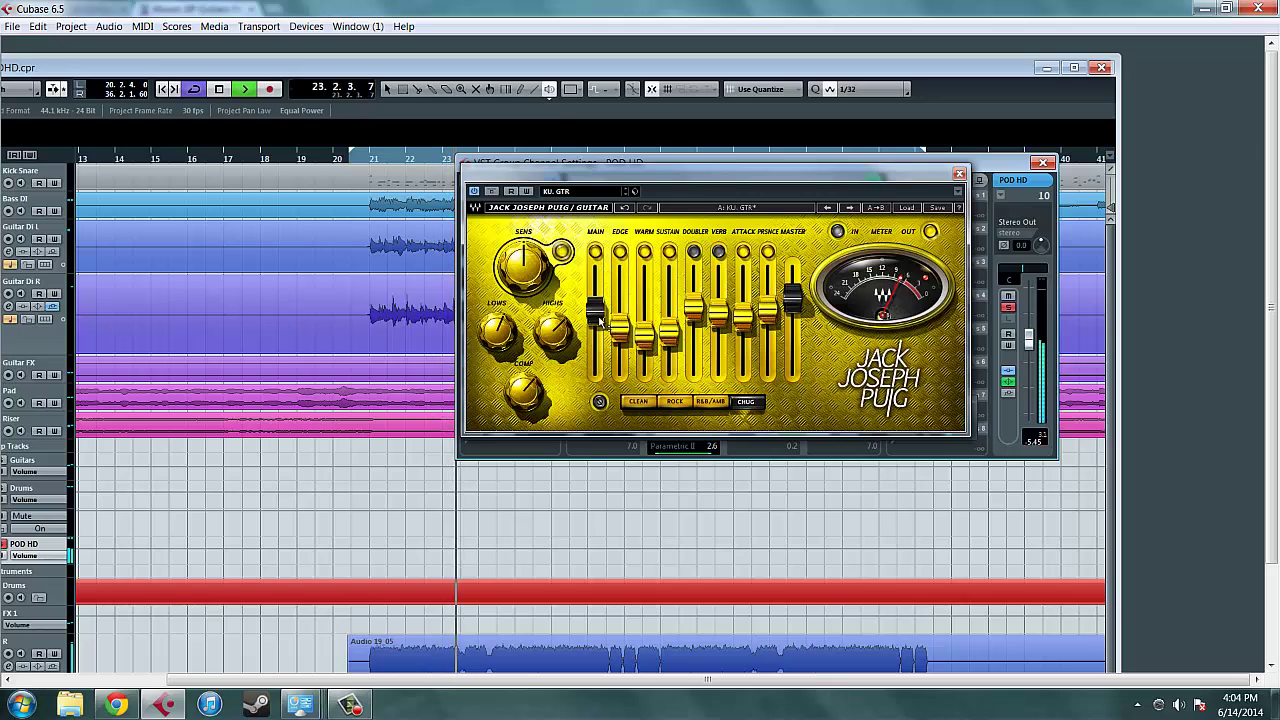
pyautogui.click(621, 254)
pyautogui.moveTo(622, 332); pyautogui.dragTo(620, 410)
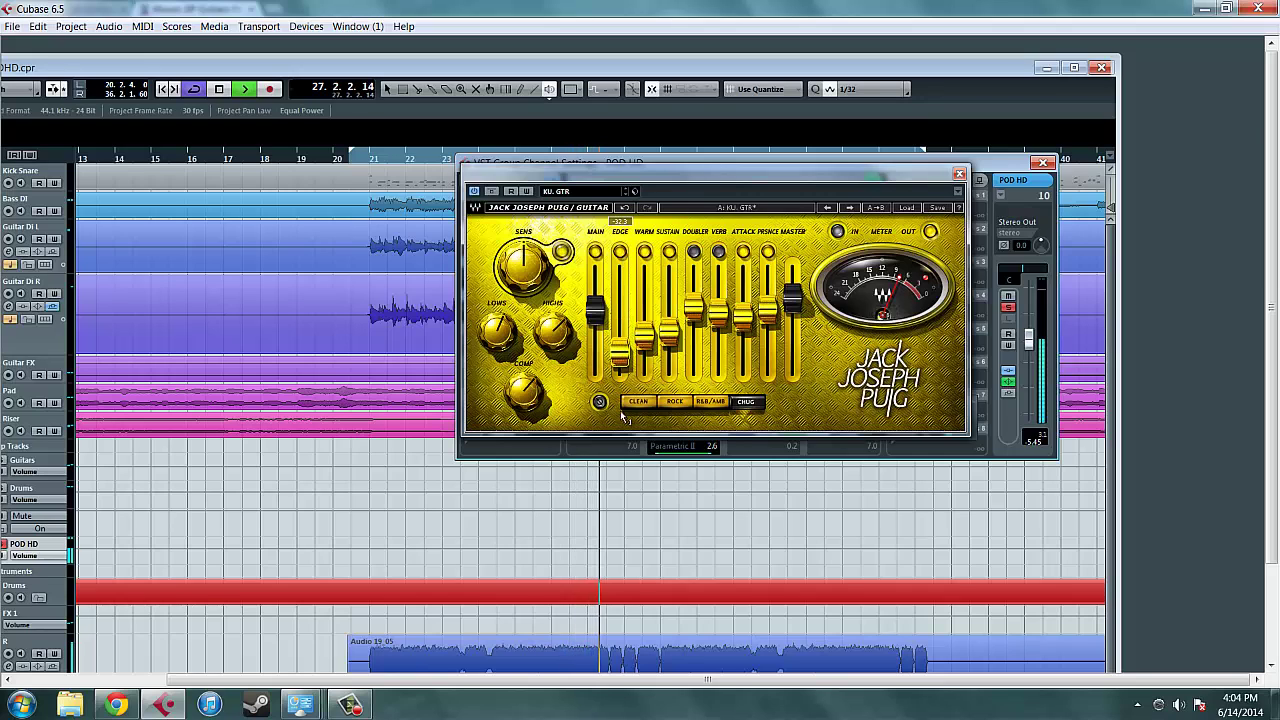
pyautogui.moveTo(626, 461); pyautogui.dragTo(655, 299)
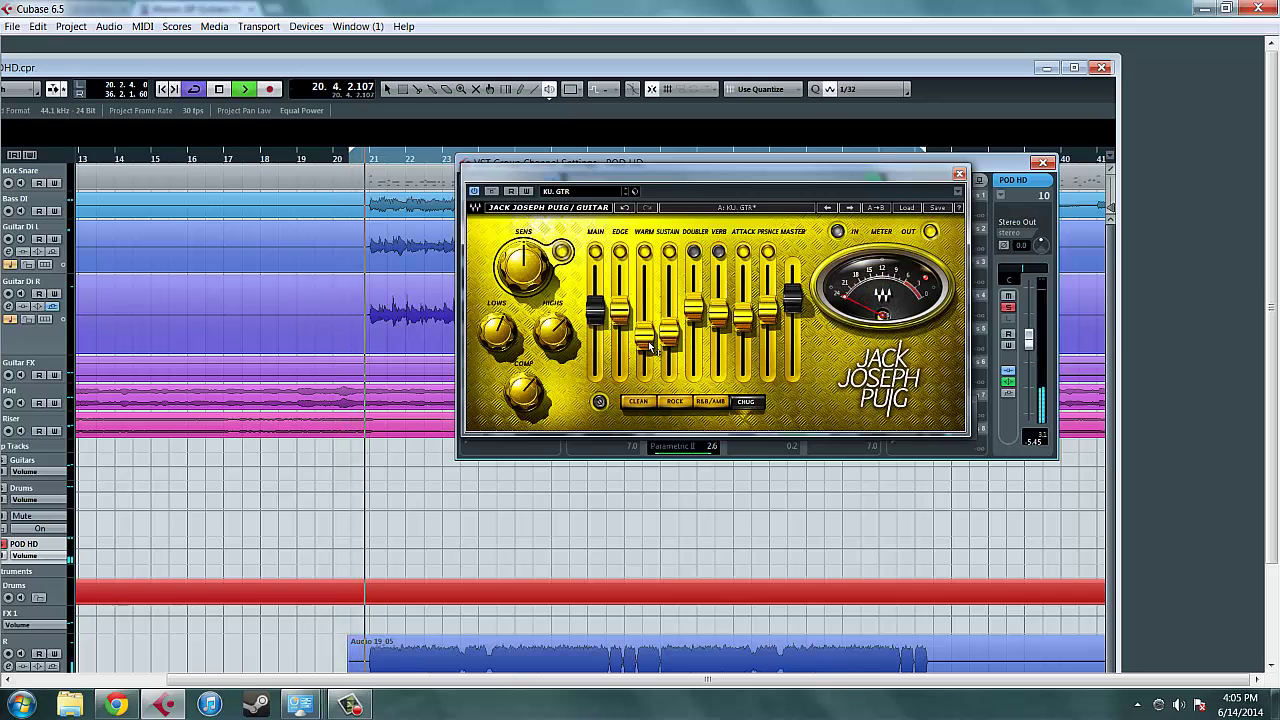
# - Raise the Warm and Sustain faders, lower the Doubler fader, and switch on Verb with its fader set low
pyautogui.moveTo(651, 345)
pyautogui.mouseDown()
pyautogui.moveTo(641, 453)
pyautogui.moveTo(667, 172)
pyautogui.moveTo(648, 342)
pyautogui.moveTo(657, 243)
pyautogui.moveTo(652, 322)
pyautogui.mouseUp()
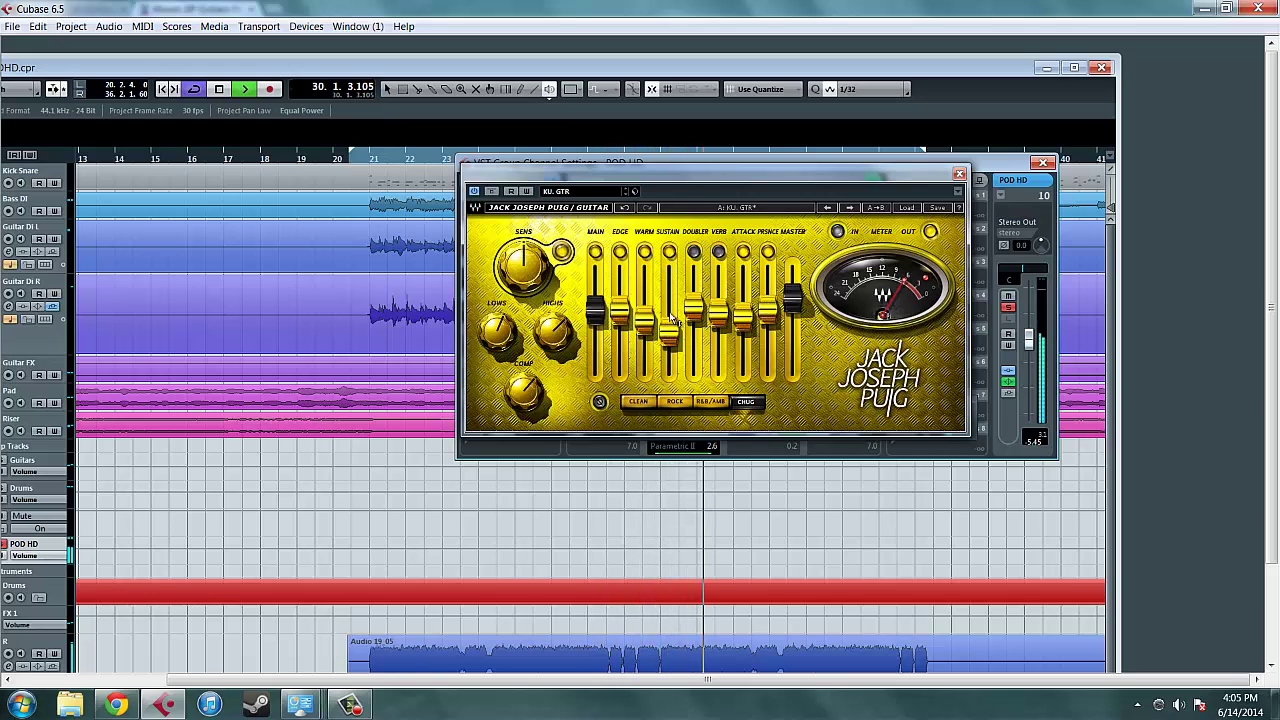
pyautogui.moveTo(669, 332); pyautogui.dragTo(722, 313)
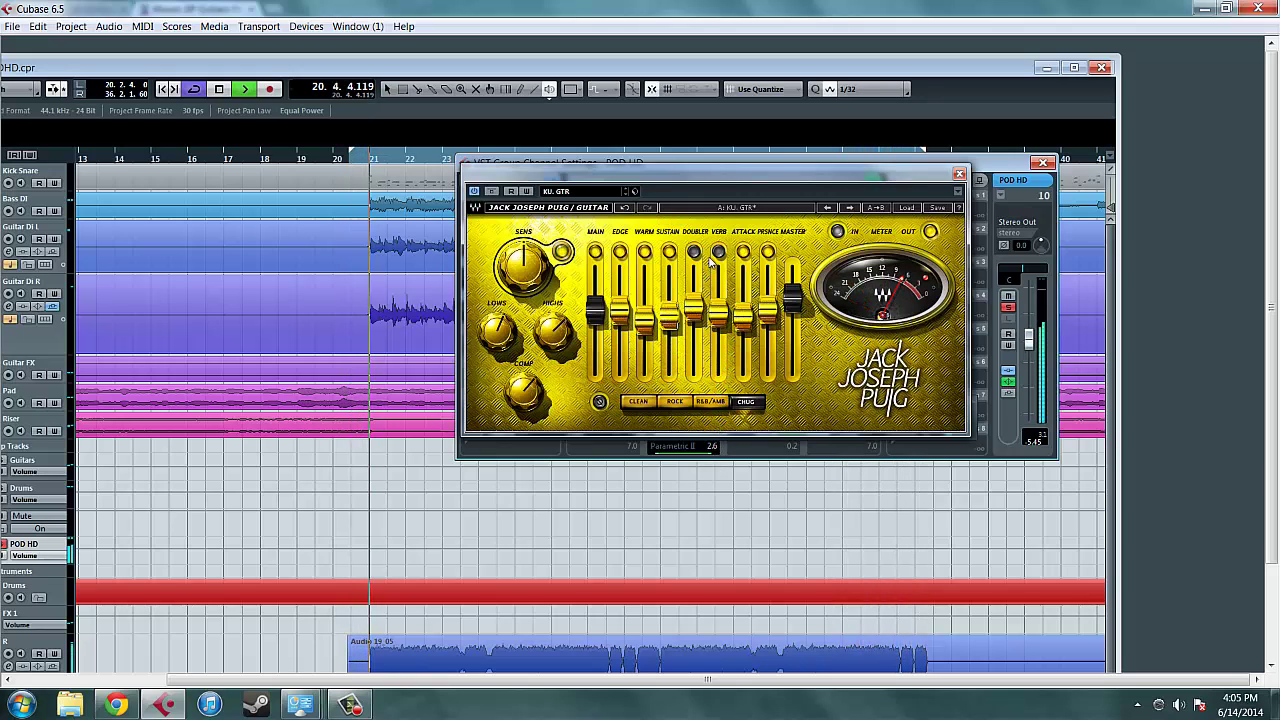
pyautogui.moveTo(695, 300)
pyautogui.mouseDown()
pyautogui.moveTo(700, 236)
pyautogui.moveTo(690, 416)
pyautogui.moveTo(697, 272)
pyautogui.moveTo(713, 268)
pyautogui.moveTo(696, 335)
pyautogui.moveTo(686, 296)
pyautogui.mouseUp()
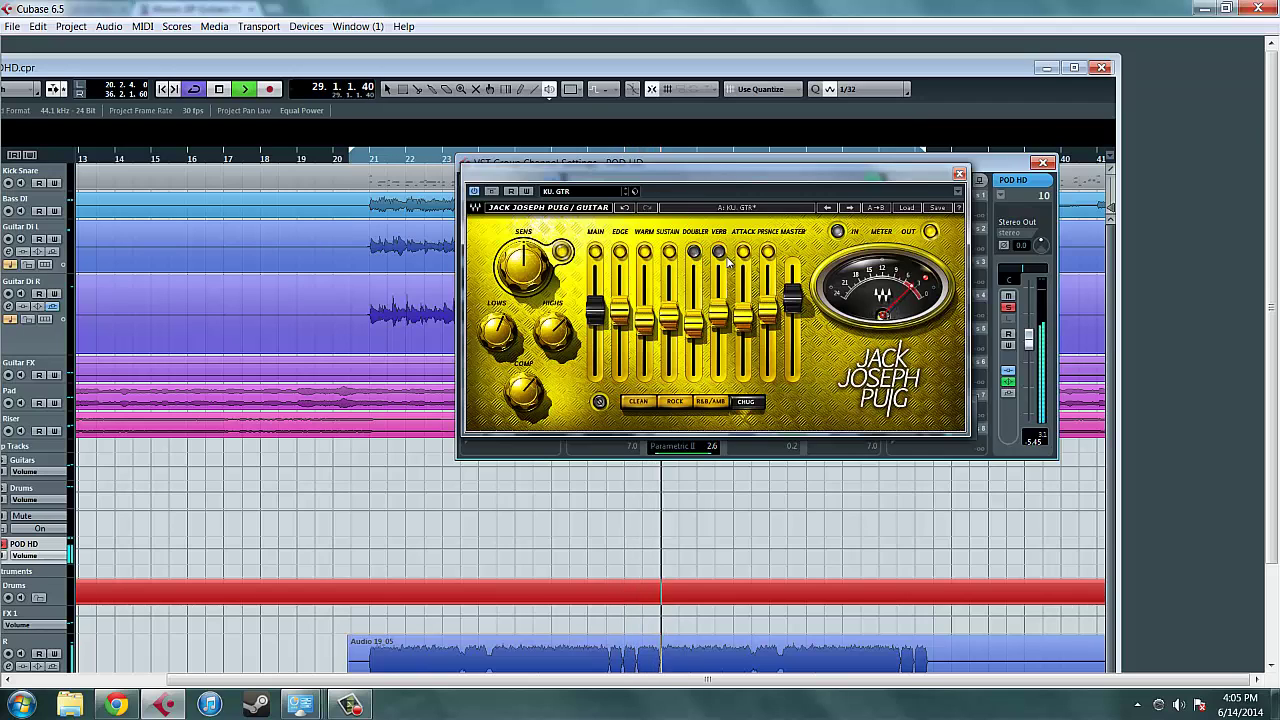
pyautogui.moveTo(726, 283); pyautogui.dragTo(735, 466)
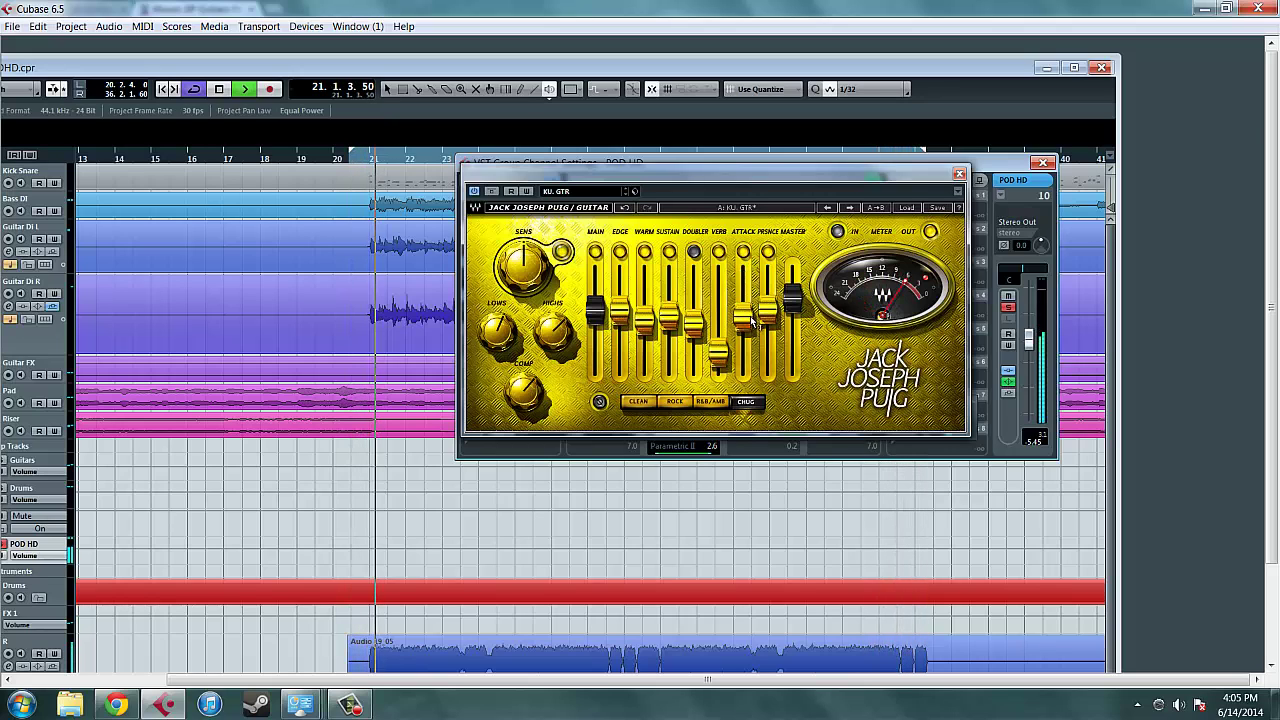
# - Raise the Attack and Prsnce faders slightly, lower Master a little, and stop playback
pyautogui.moveTo(752, 322); pyautogui.dragTo(750, 290)
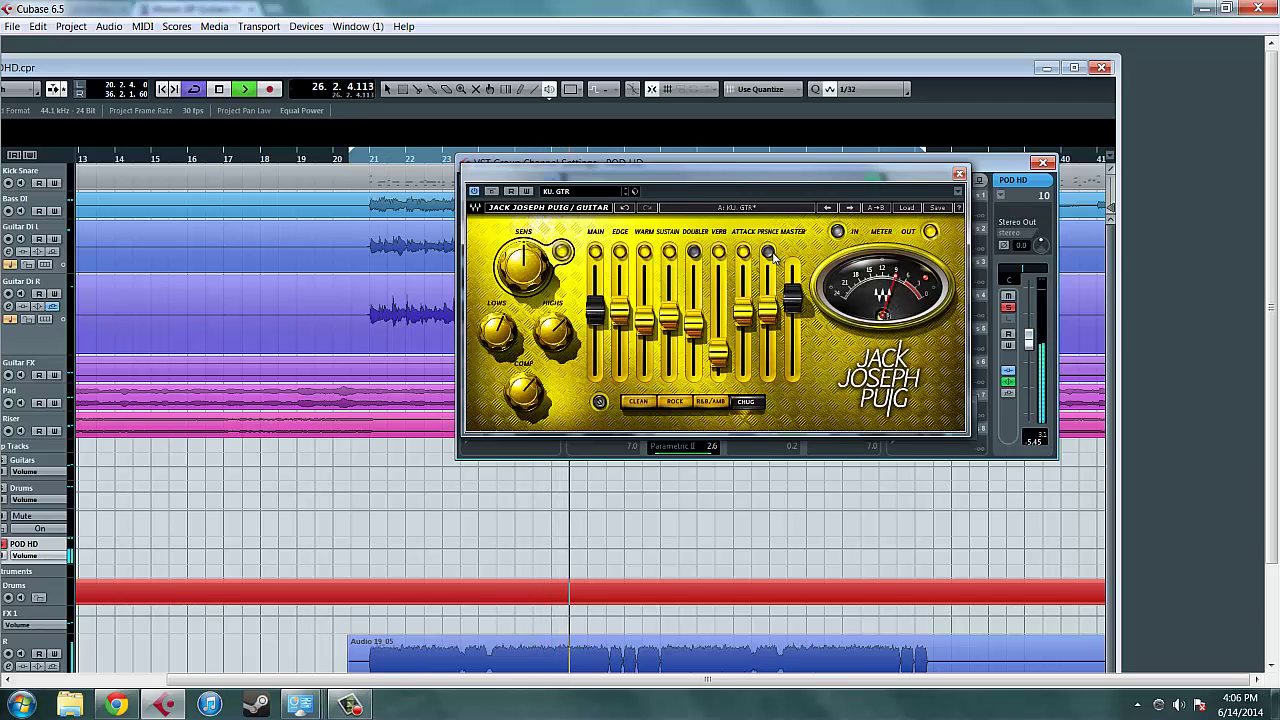
pyautogui.moveTo(768, 314); pyautogui.dragTo(776, 299)
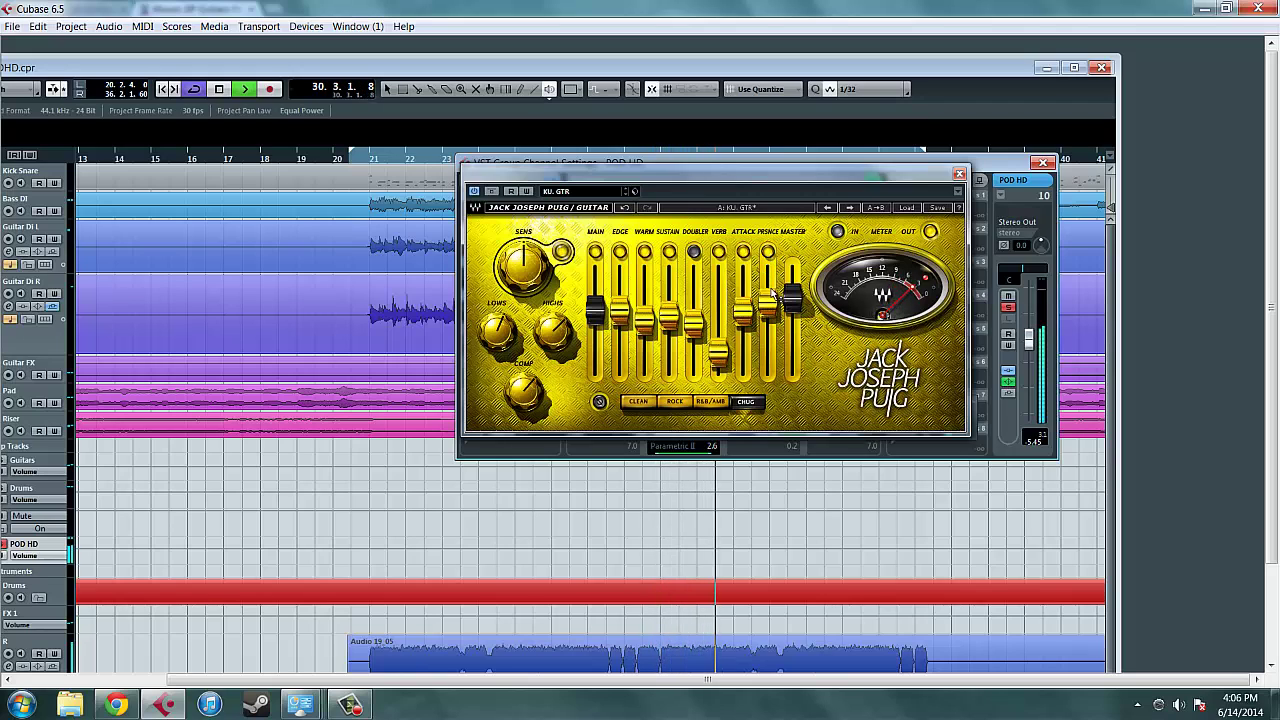
pyautogui.moveTo(771, 299)
pyautogui.mouseDown()
pyautogui.moveTo(772, 322)
pyautogui.moveTo(772, 300)
pyautogui.mouseUp()
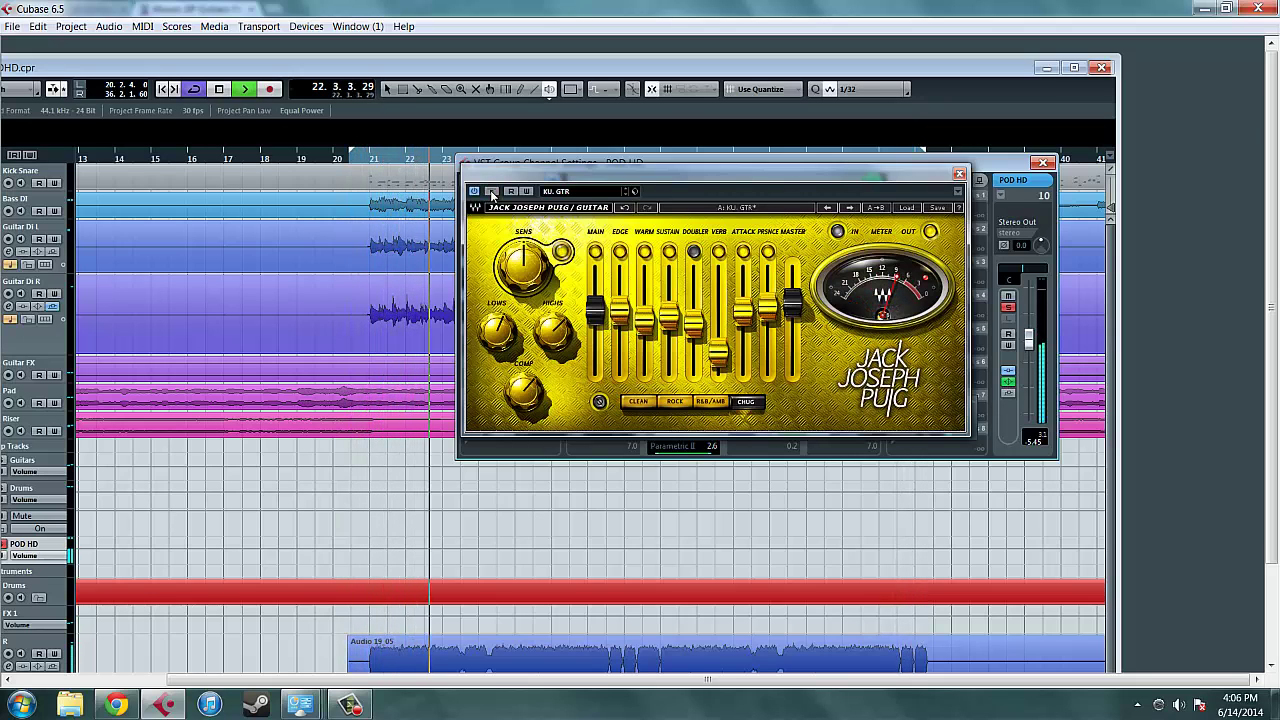
pyautogui.press('space')
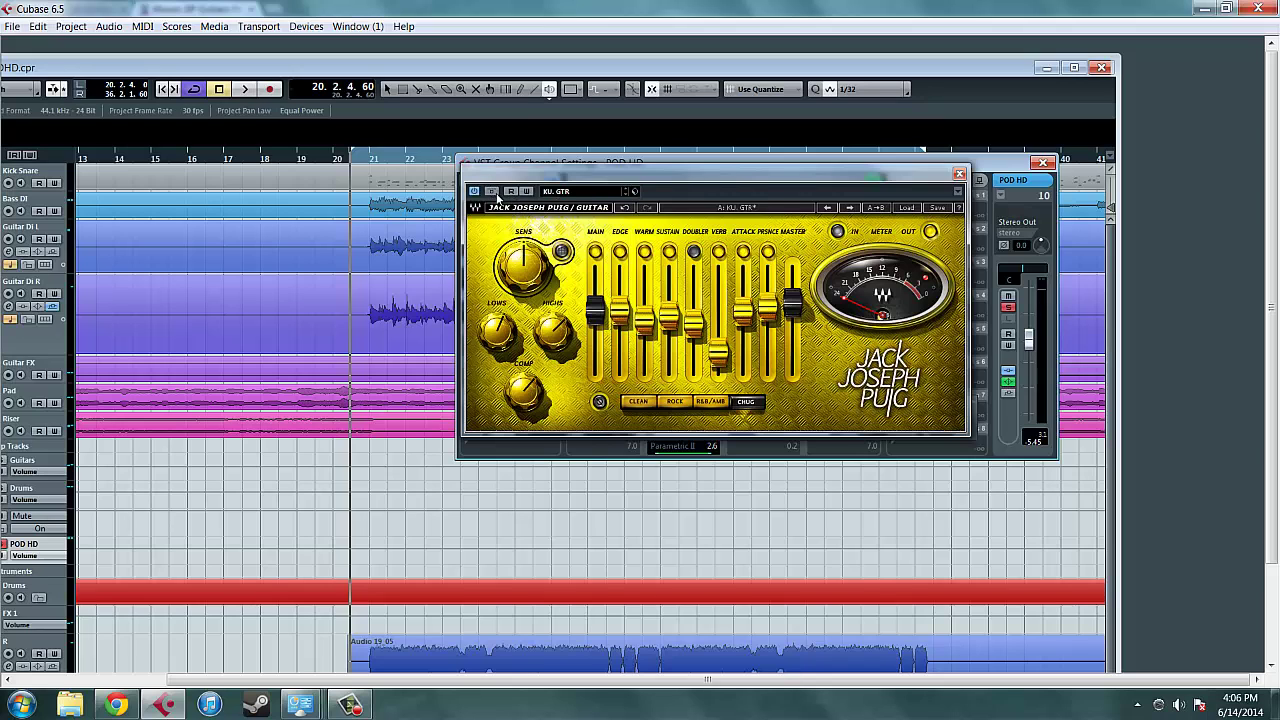
# - Move the JJP-Guitars window clear of the inserts and compare the guitars with the effect bypassed and active during playback
pyautogui.moveTo(620, 180); pyautogui.dragTo(687, 283)
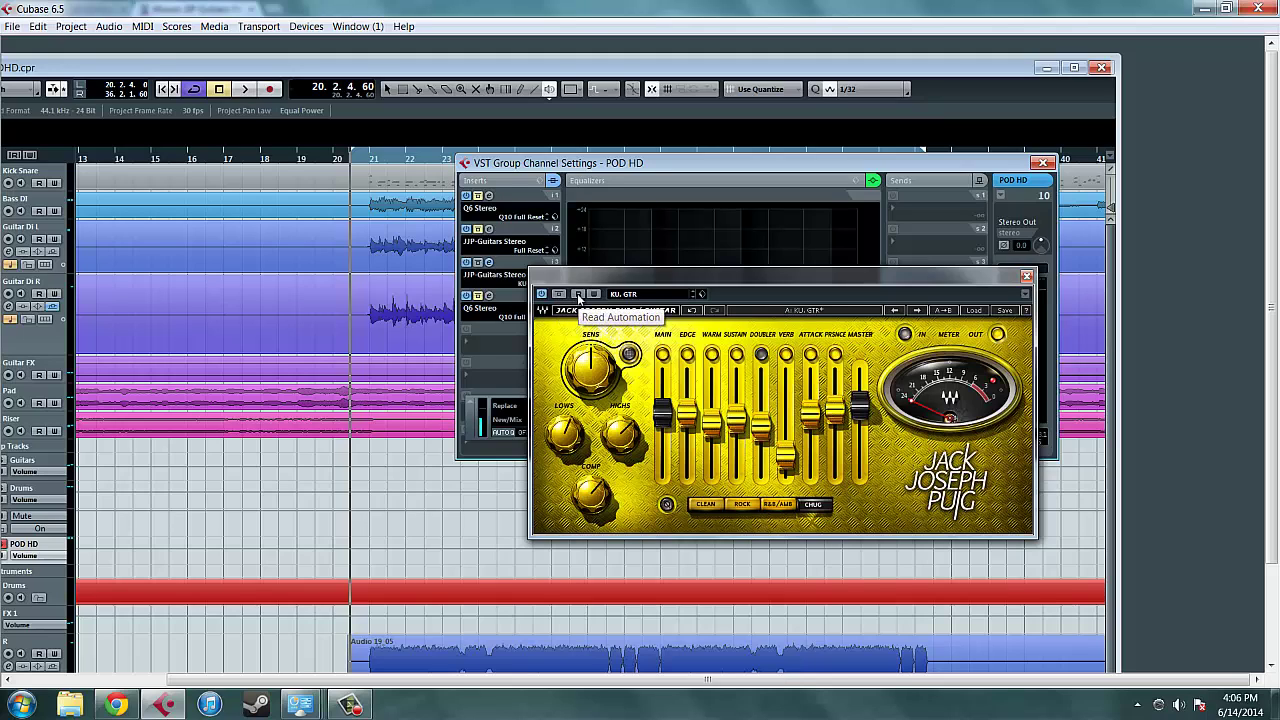
pyautogui.press('space')
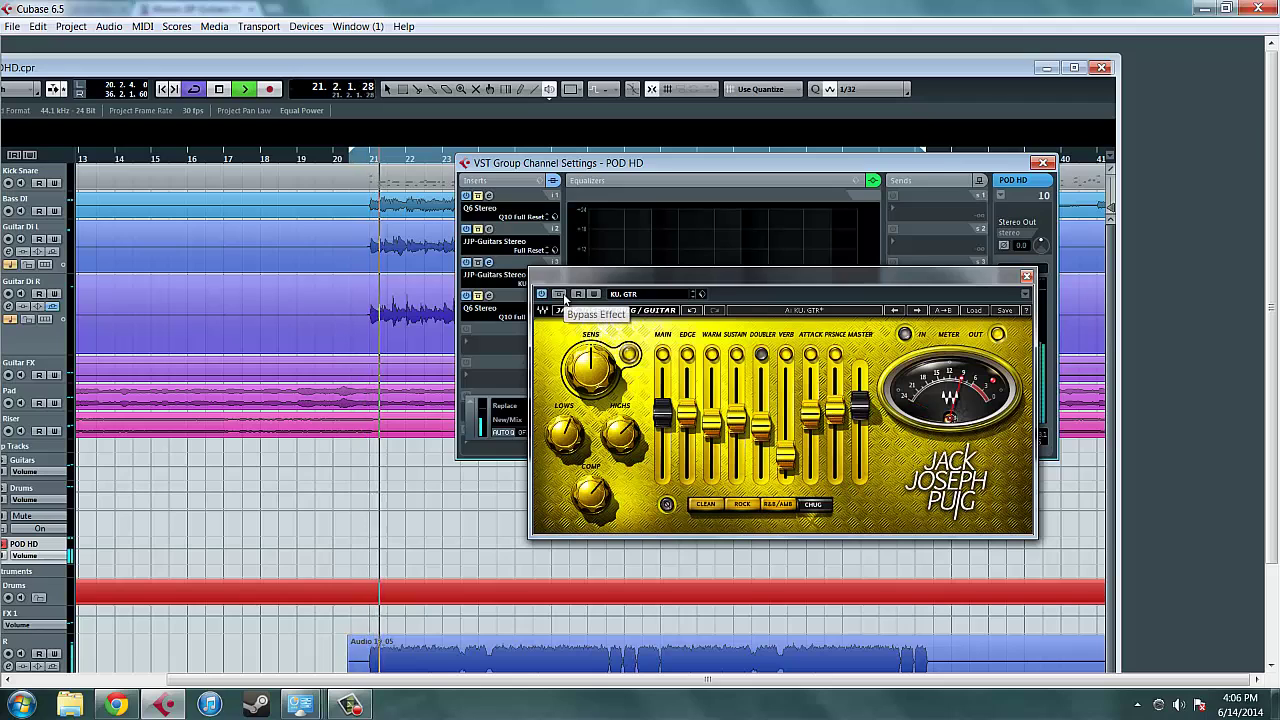
pyautogui.click(560, 295)
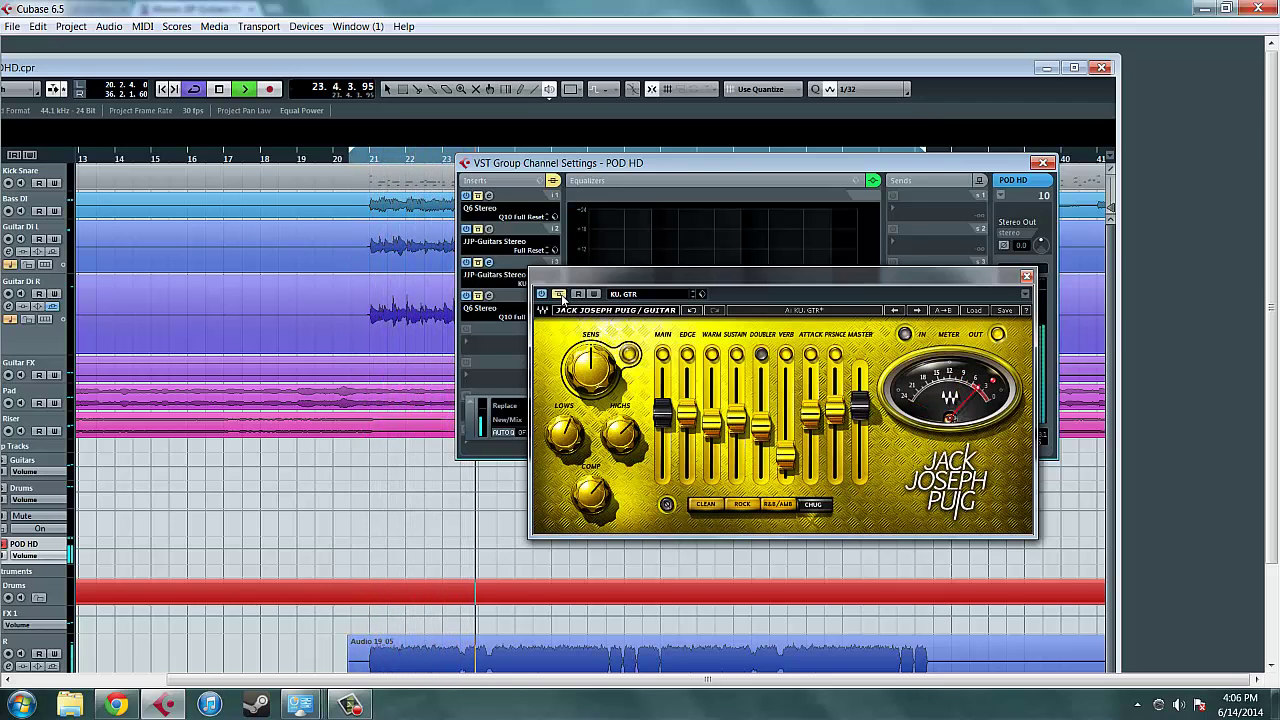
pyautogui.click(560, 295)
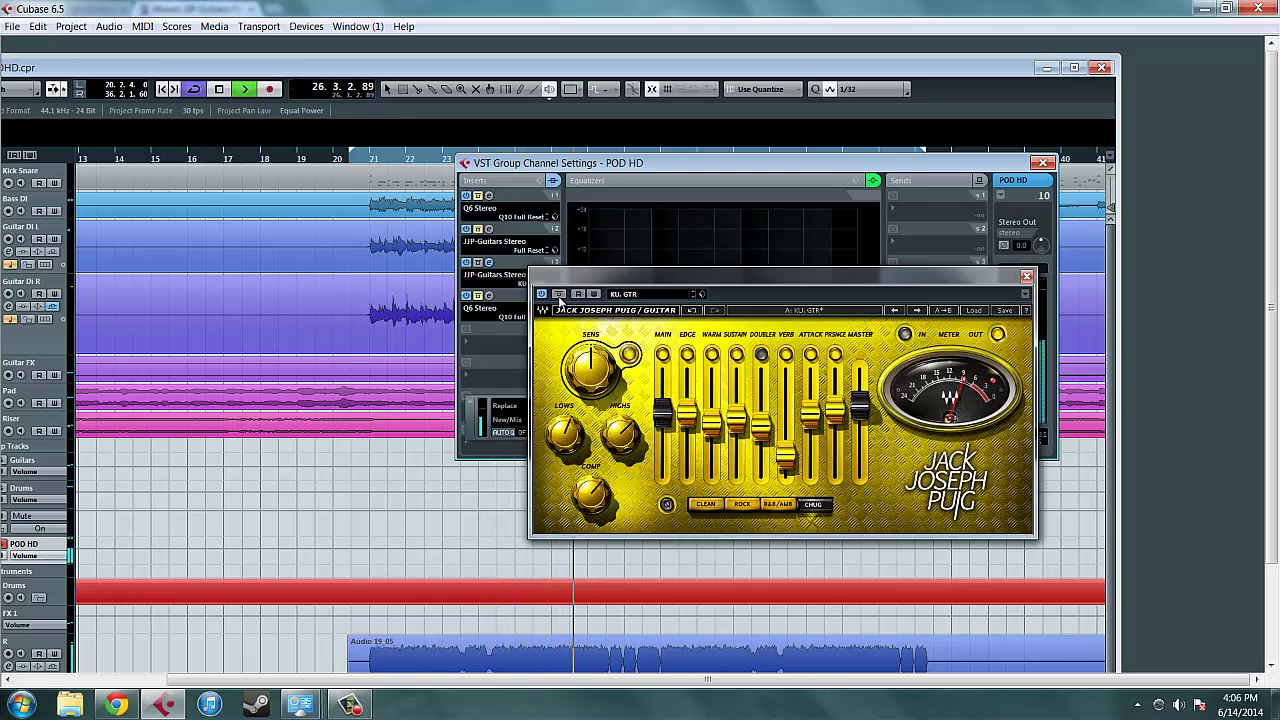
pyautogui.press('space')
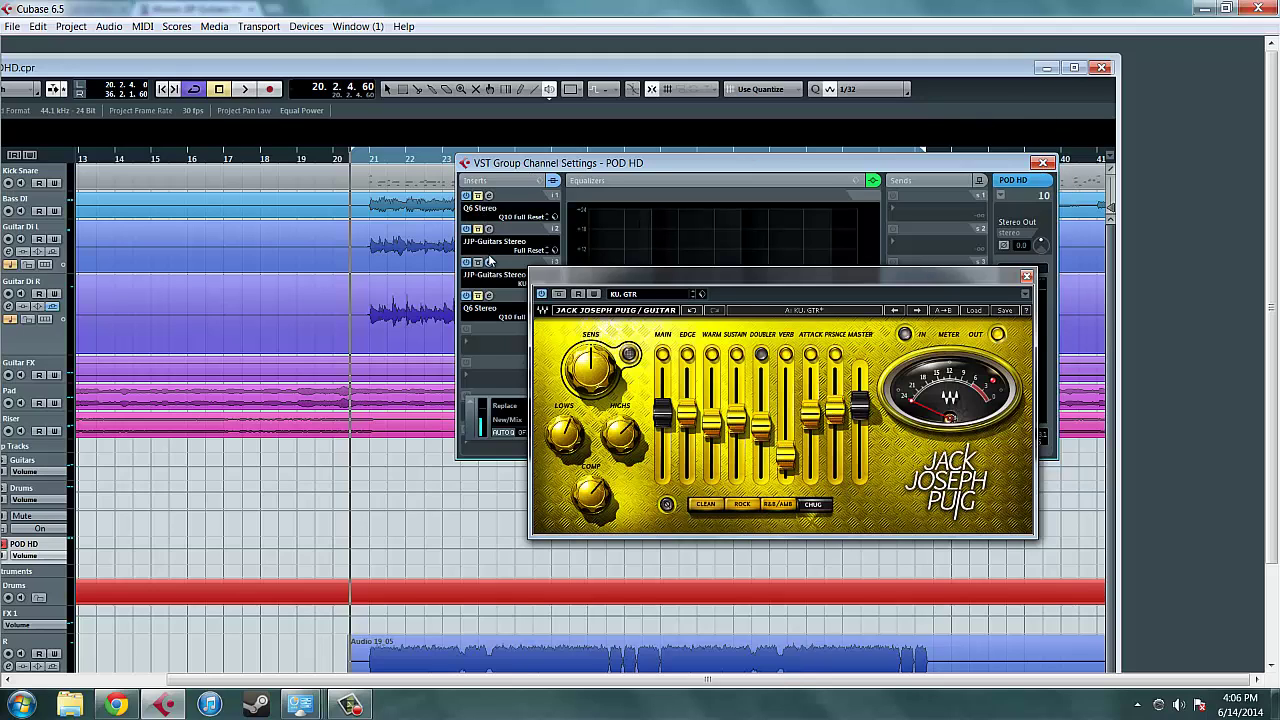
# - Close the JJP-Guitars and POD HD channel settings windows and maximize the project window
pyautogui.moveTo(533, 160); pyautogui.dragTo(445, 132)
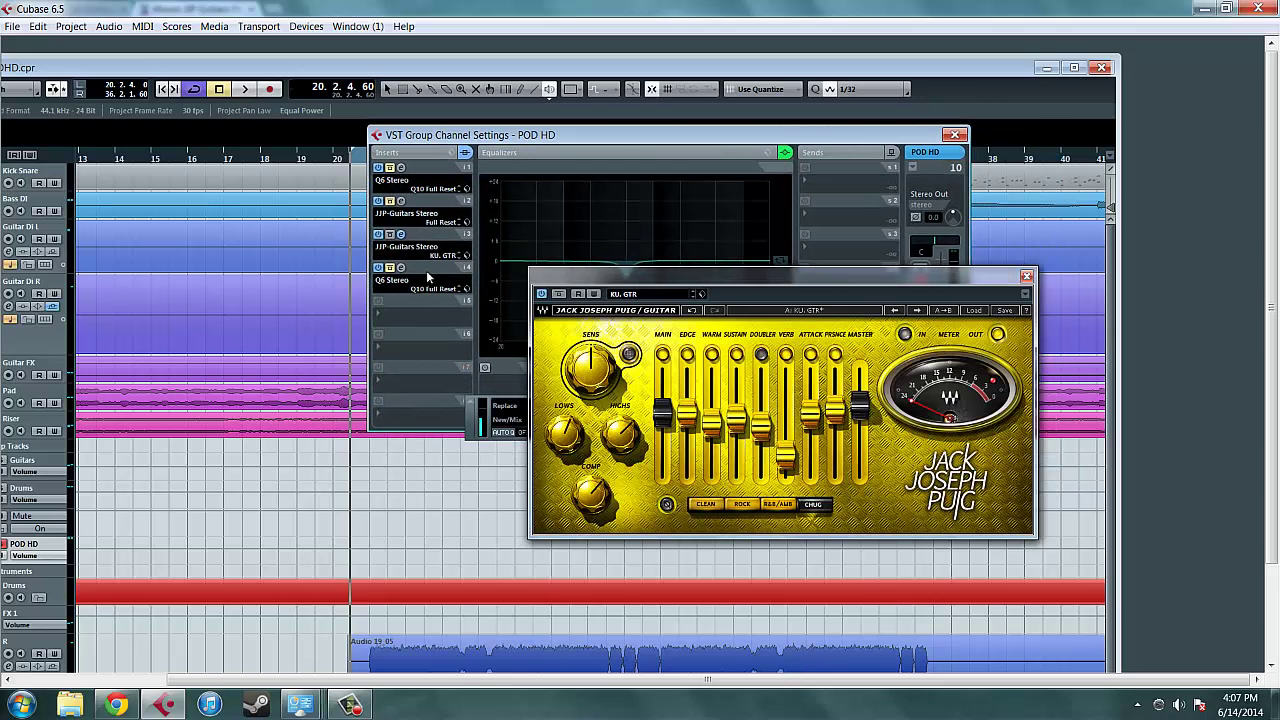
pyautogui.click(1027, 277)
pyautogui.click(955, 134)
pyautogui.click(1074, 67)
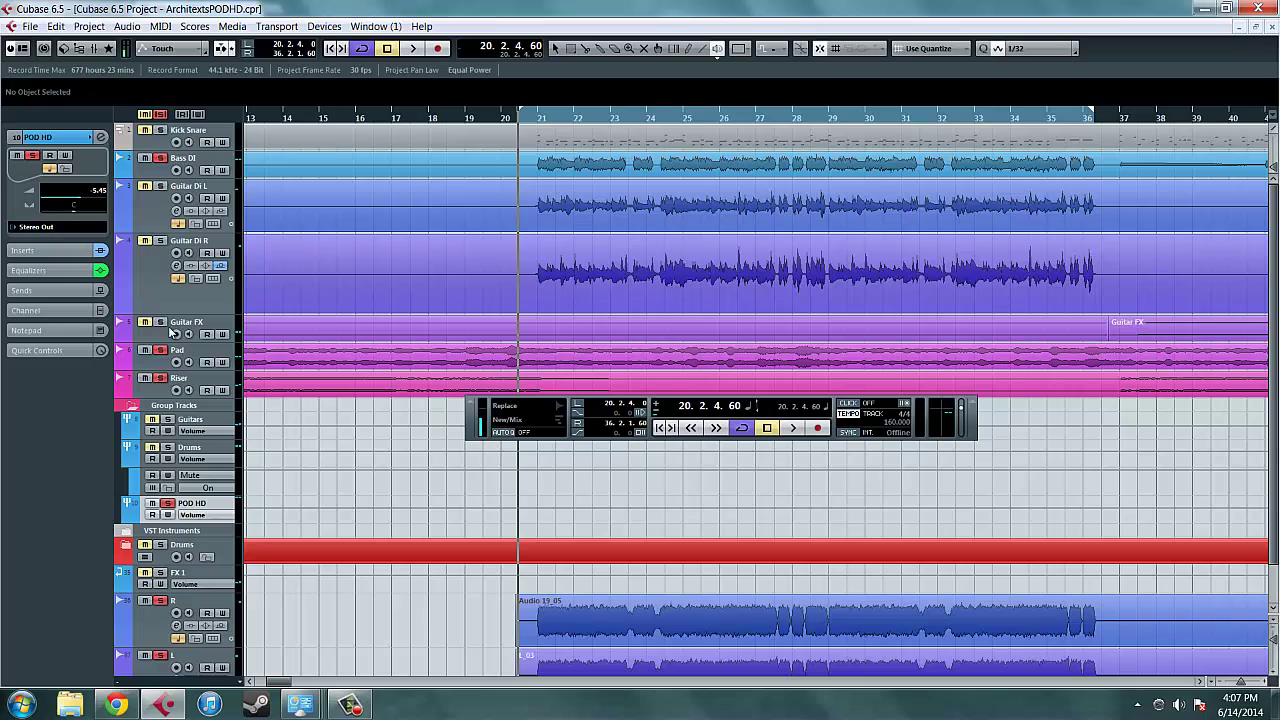
# - Solo the Drums group and the FX 1 channel alongside the other soloed tracks and play the mix
pyautogui.click(168, 458)
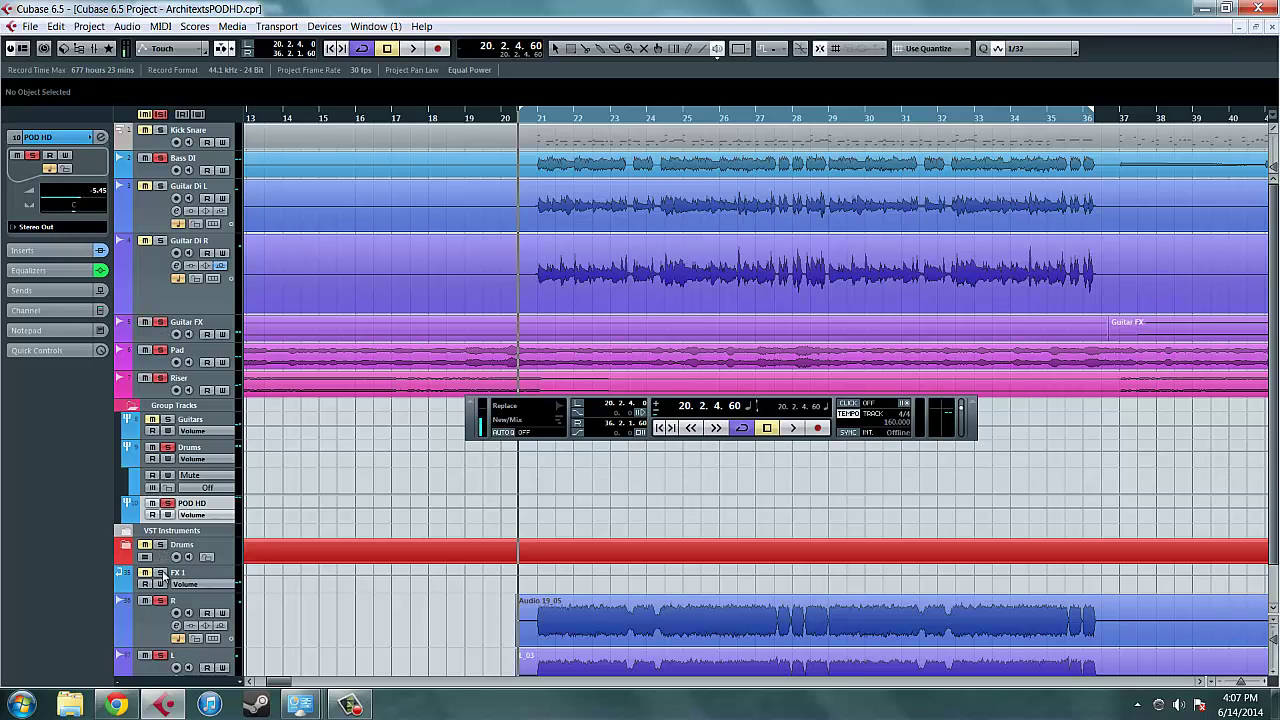
pyautogui.press('space')
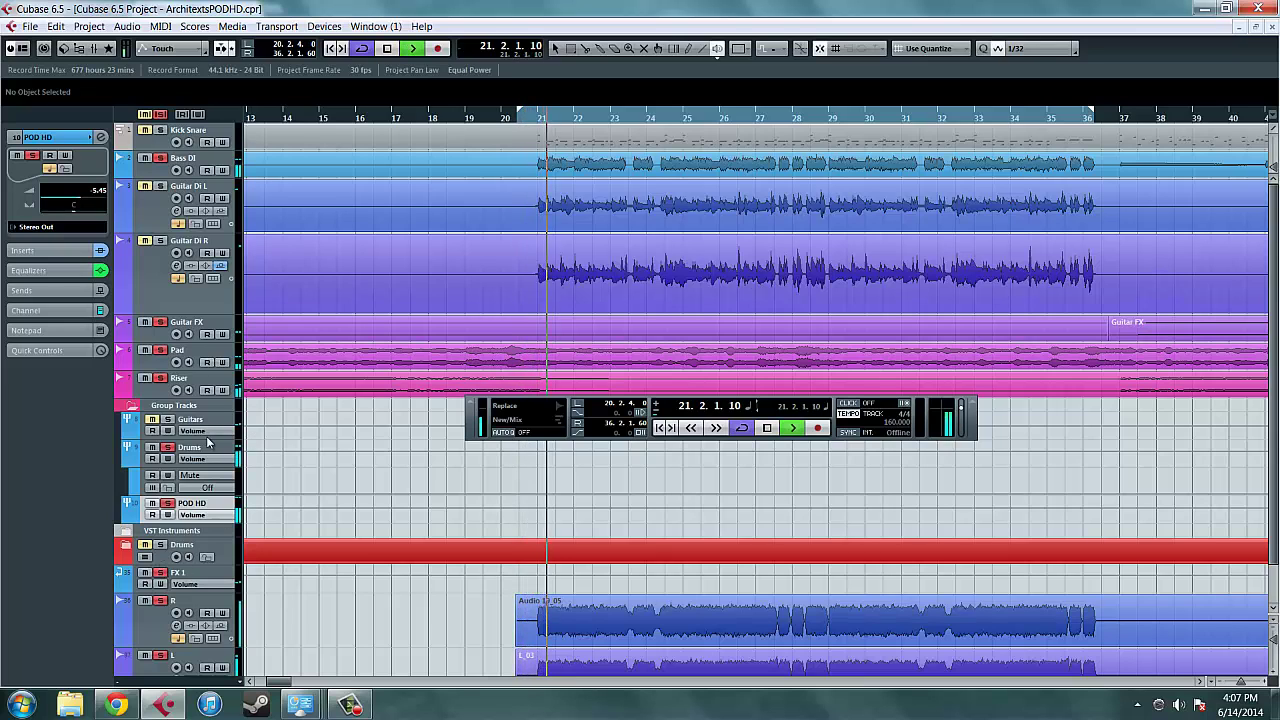
# - In the POD HD channel settings, play the mix with the inserts bypassed and reactivate inserts 1, 3 and 4 during playback
pyautogui.click(101, 137)
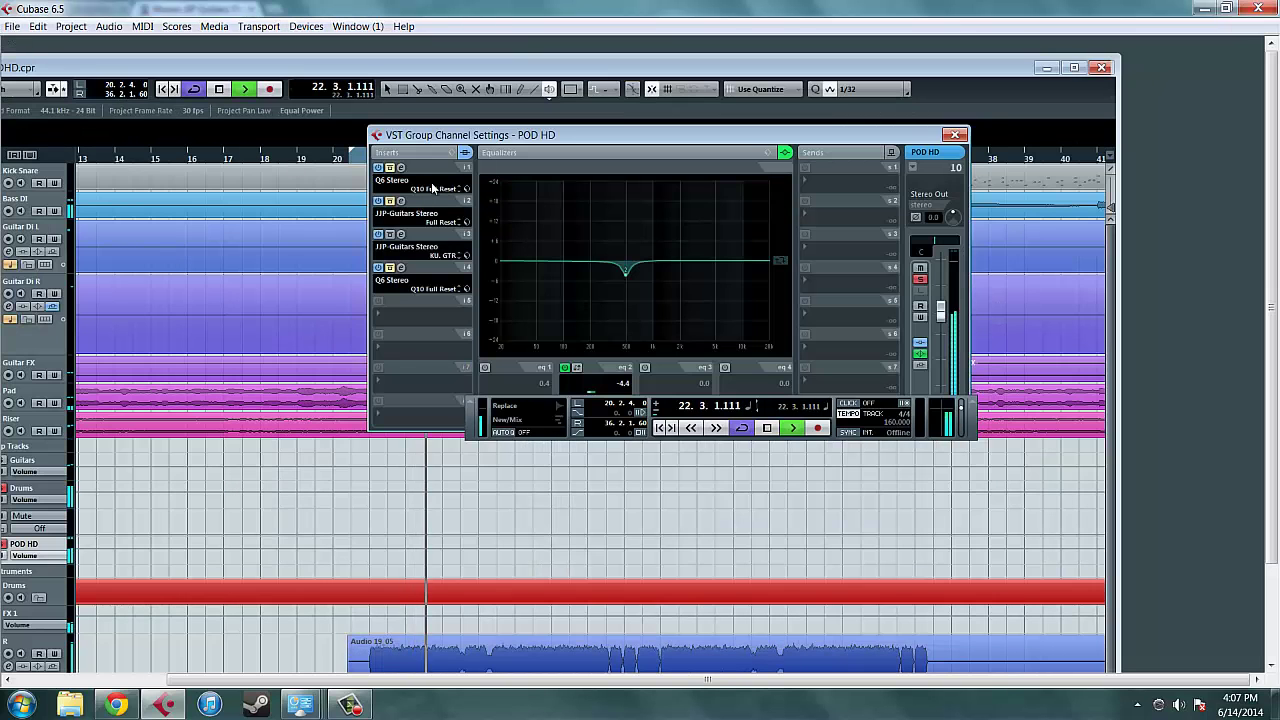
pyautogui.click(390, 235)
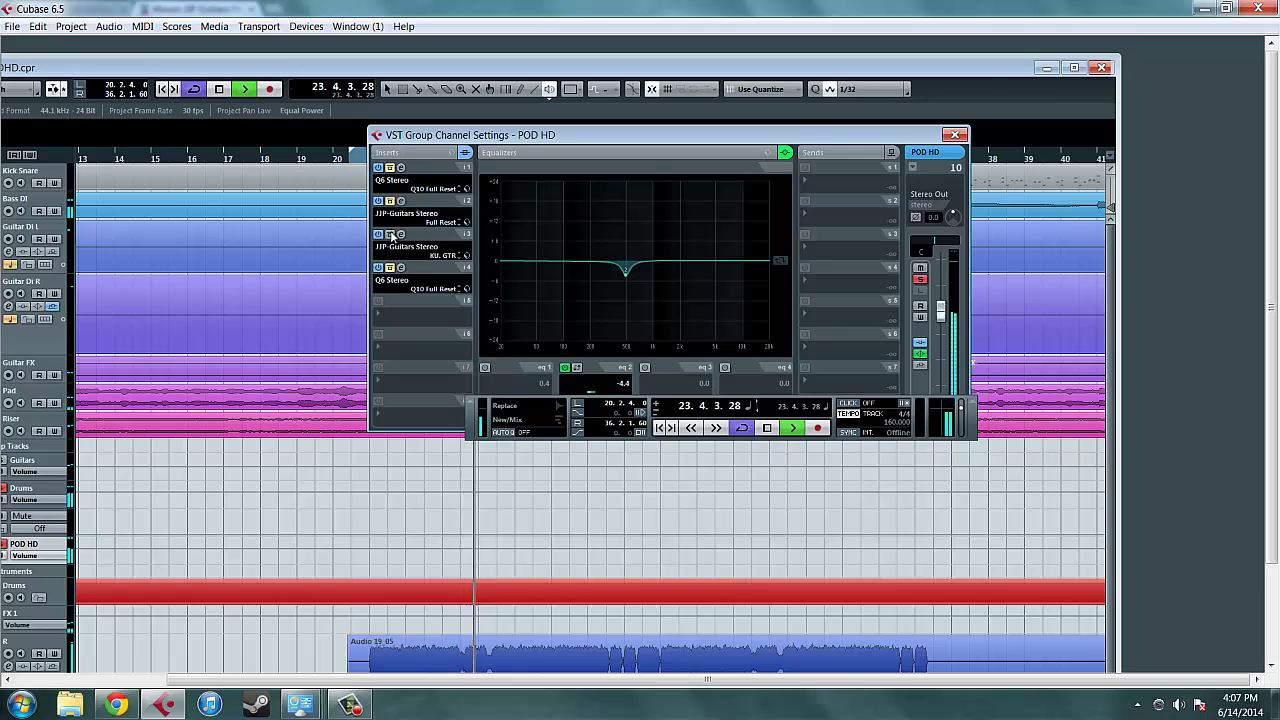
pyautogui.press('space')
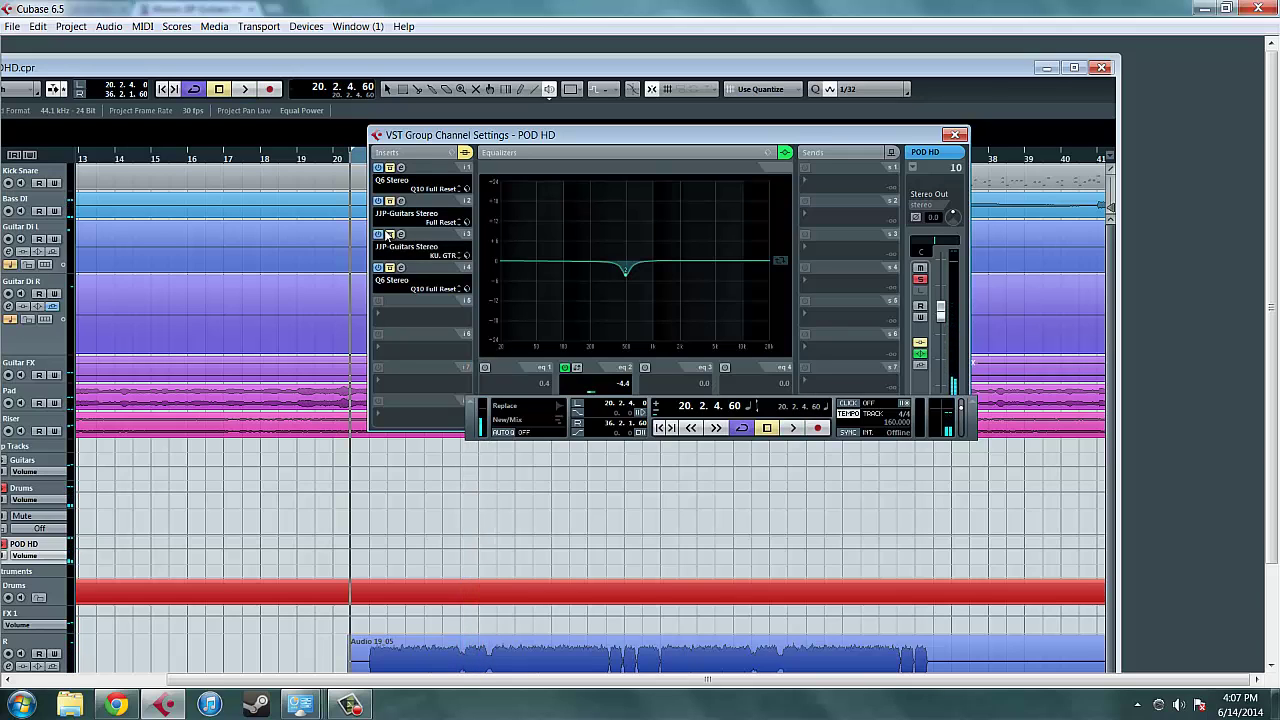
pyautogui.press('space')
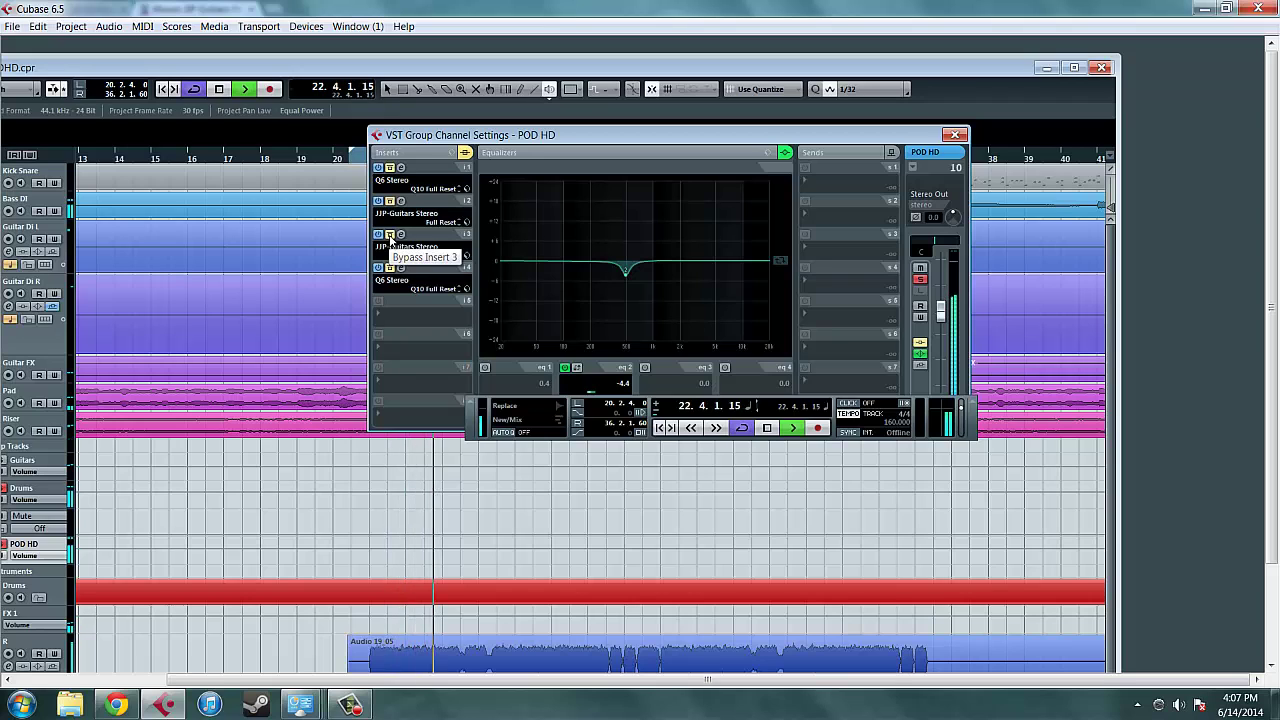
pyautogui.click(390, 235)
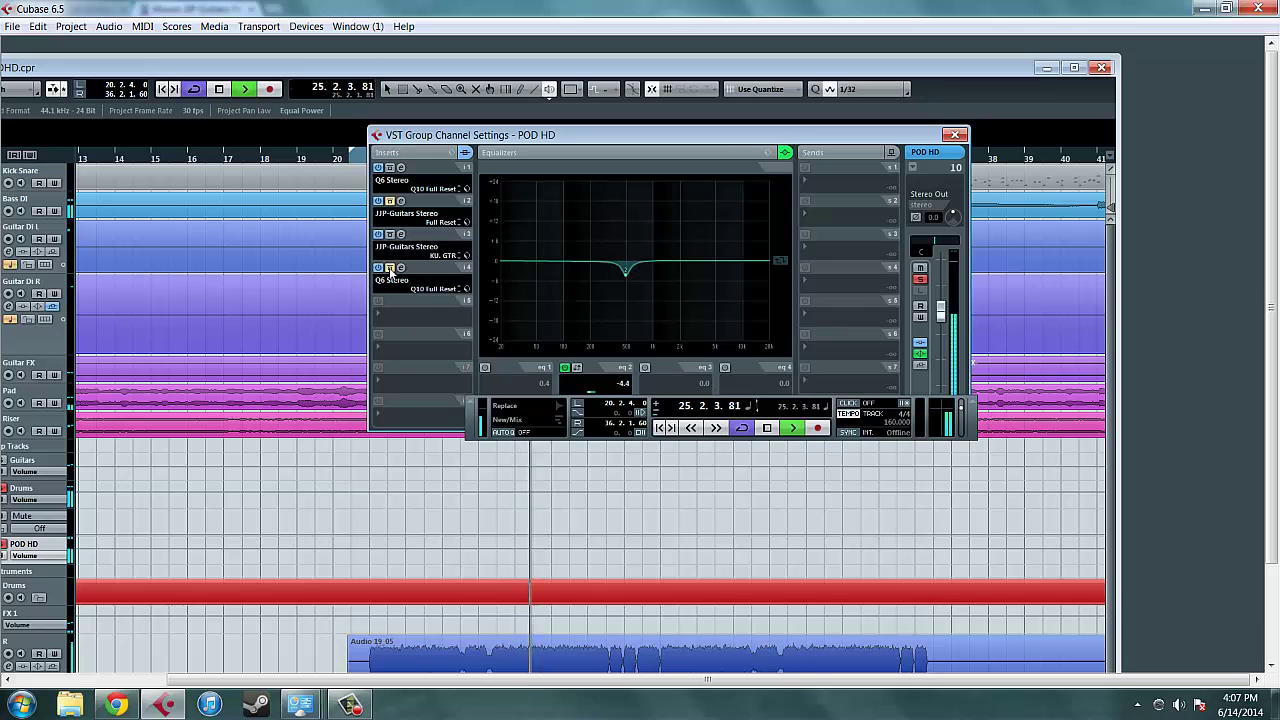
pyautogui.click(390, 268)
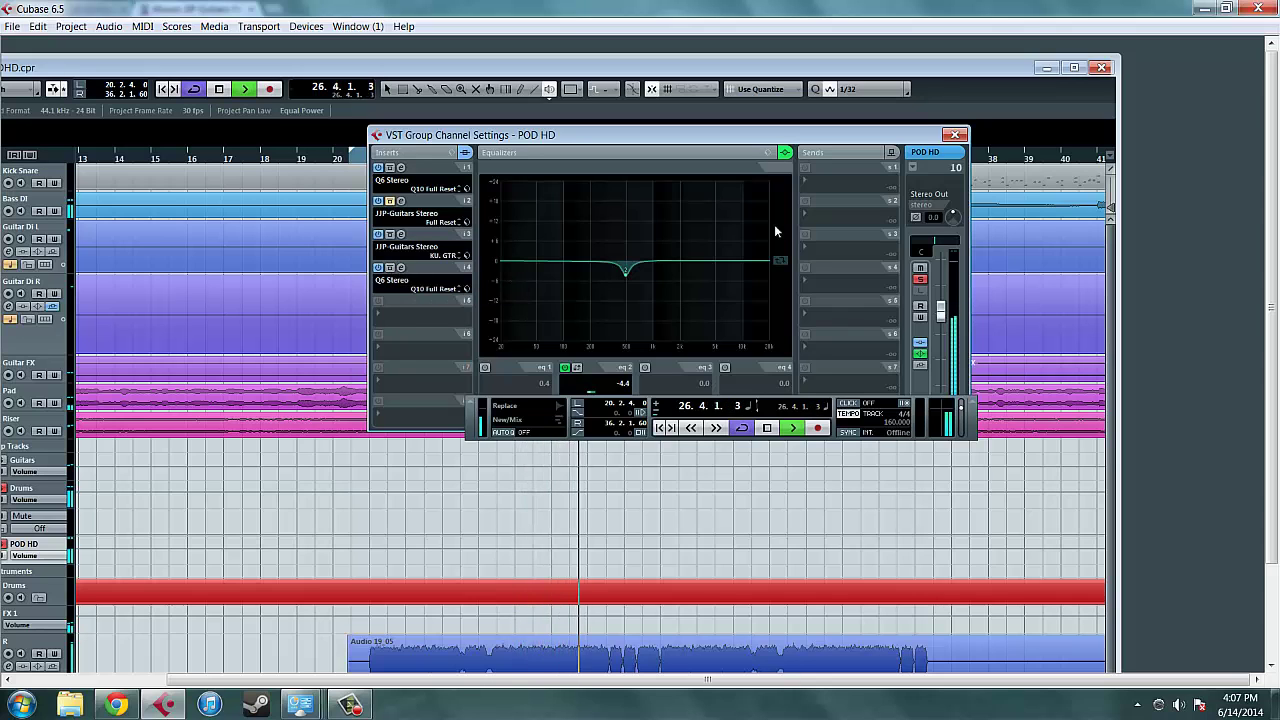
# - Close the POD HD channel settings, maximize the project window, and stop playback
pyautogui.click(955, 135)
pyautogui.click(1074, 68)
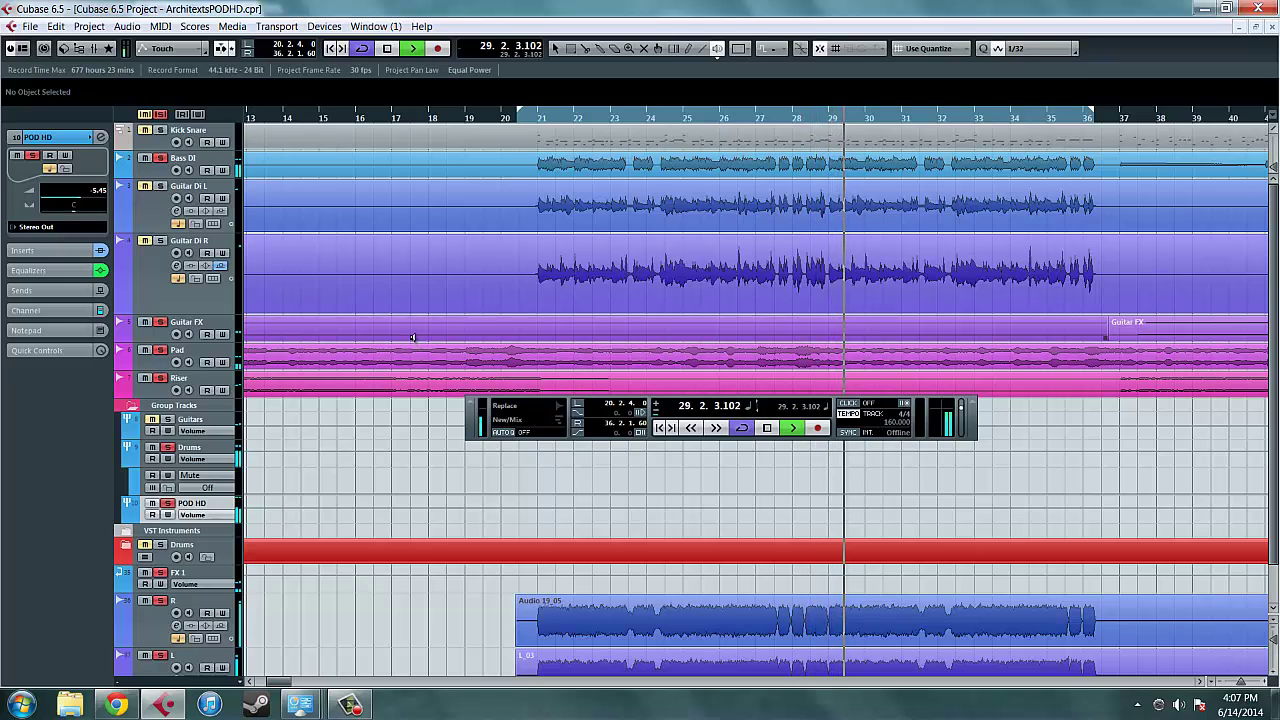
pyautogui.press('space')
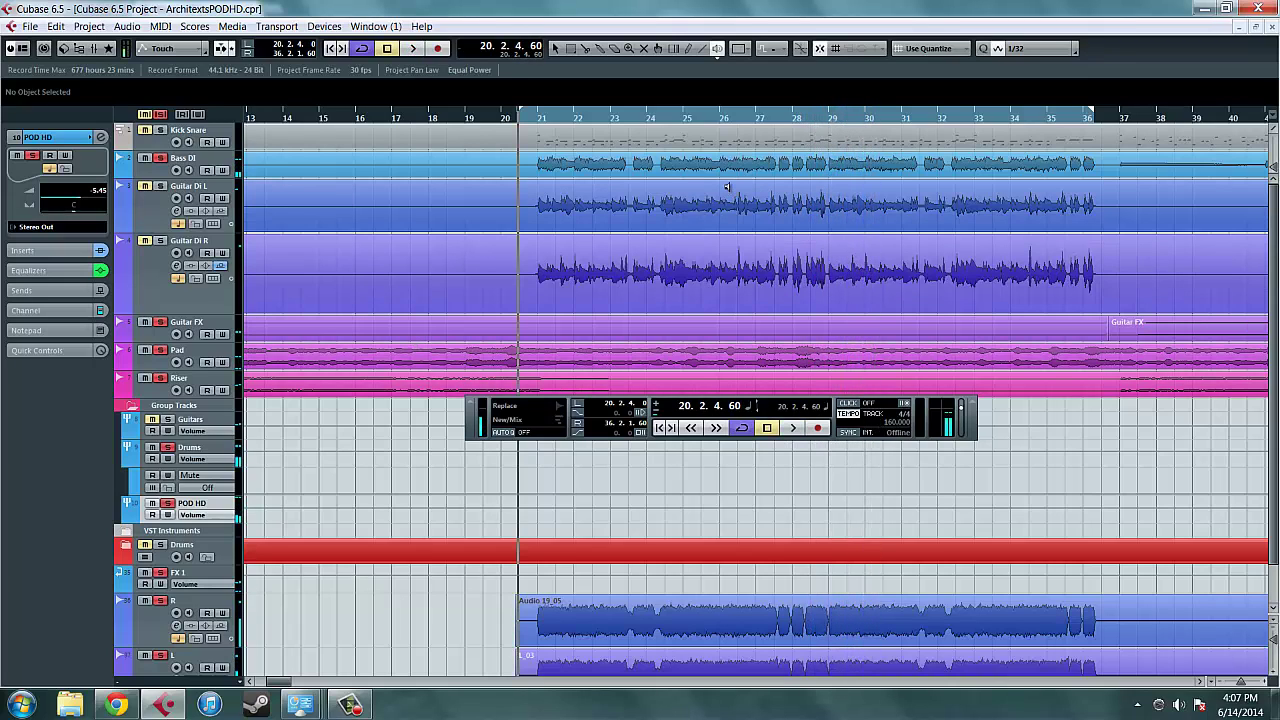